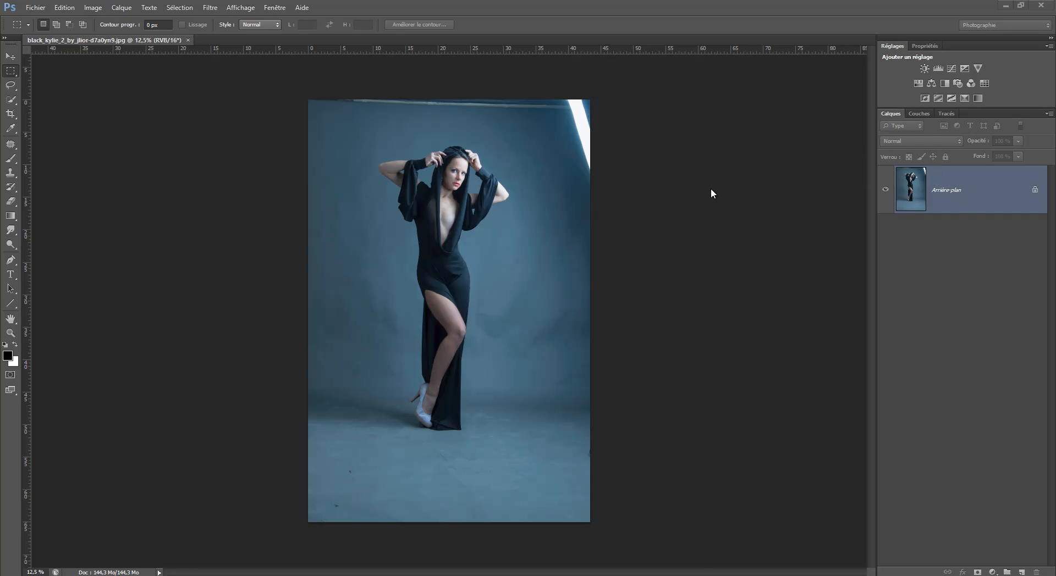
# - Convert the locked Arrière-plan layer into a regular layer named Originale
pyautogui.doubleClick(914, 196)
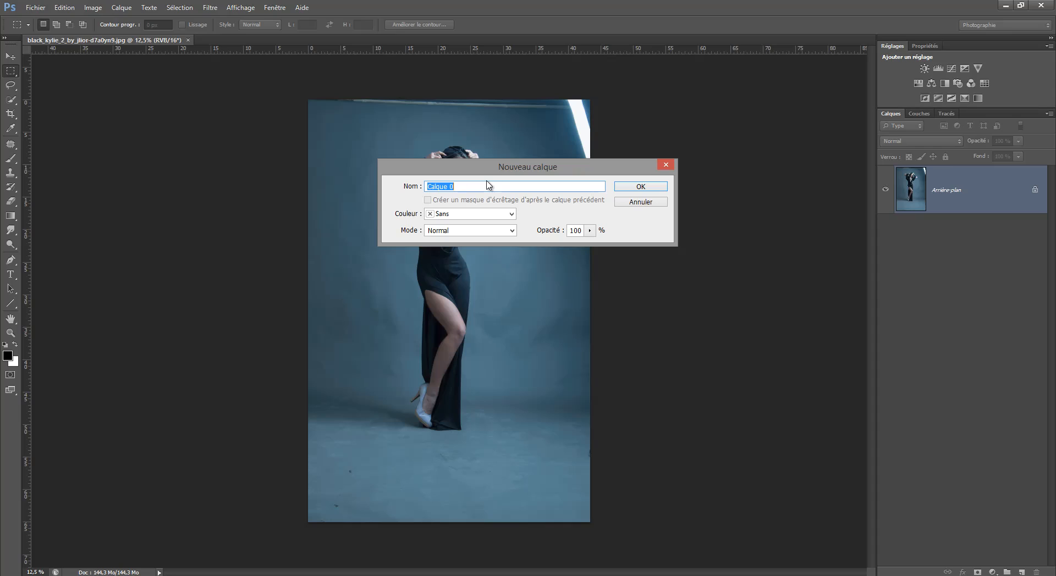
pyautogui.write('Originale')
pyautogui.click(656, 188)
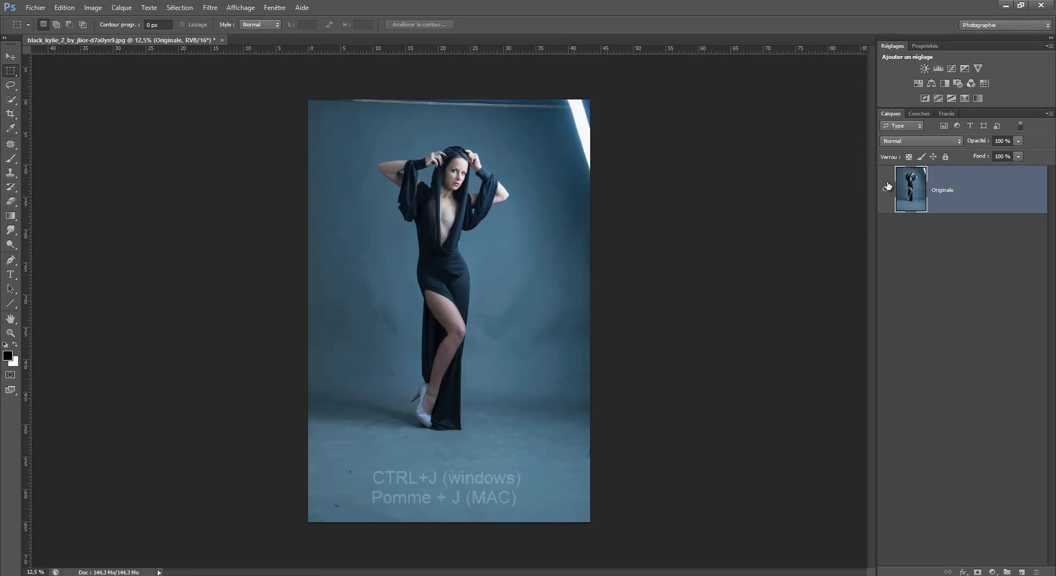
# - Duplicate the Originale layer and rename the copy Noir et blanc
pyautogui.hotkey('ctrl', 'j')
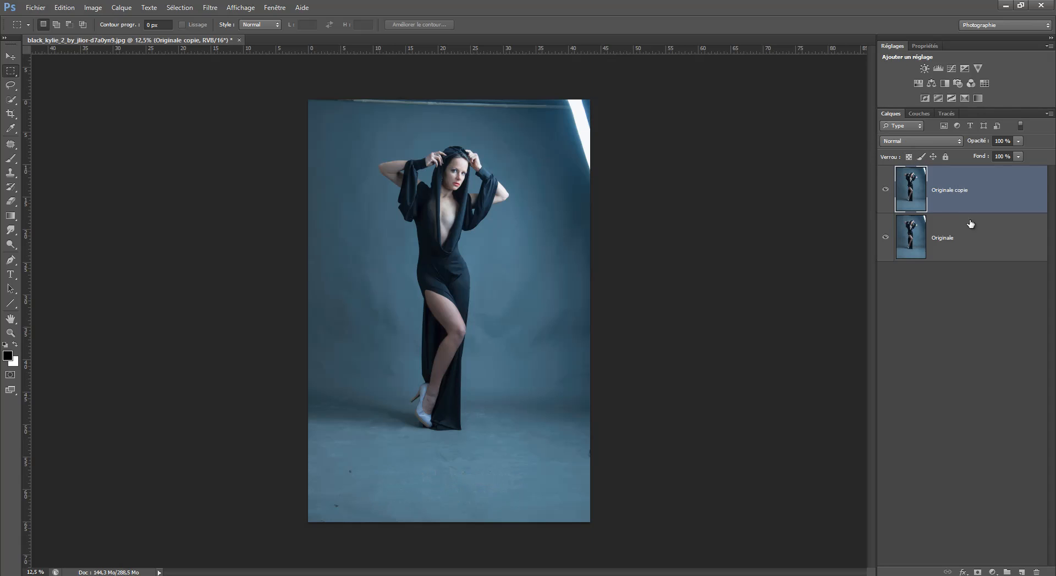
pyautogui.doubleClick(955, 189)
pyautogui.write('Noir et blanc')
pyautogui.press('Return')
# - Straighten the photo with a slight rotation and crop its right, lower and upper edges to exclude the bright strip in the corner
pyautogui.click(11, 113)
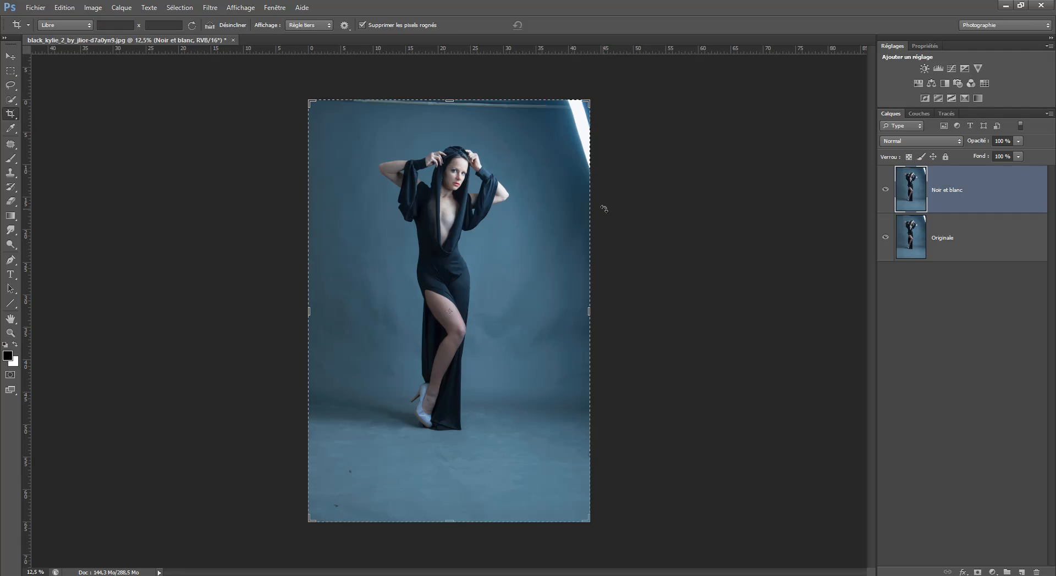
pyautogui.moveTo(607, 204); pyautogui.dragTo(607, 203)
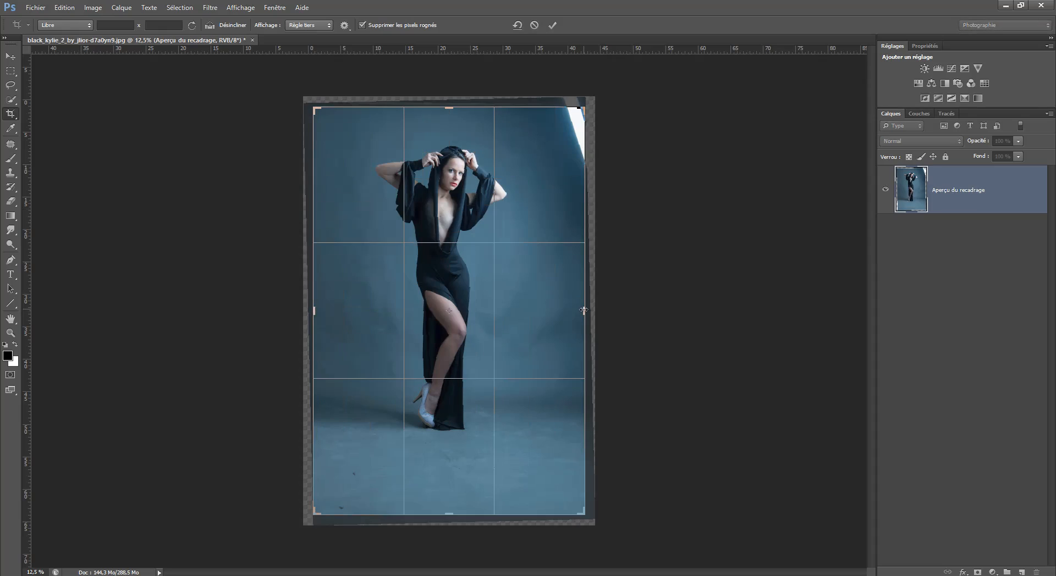
pyautogui.moveTo(581, 308)
pyautogui.mouseDown()
pyautogui.moveTo(588, 293)
pyautogui.moveTo(574, 297)
pyautogui.mouseUp()
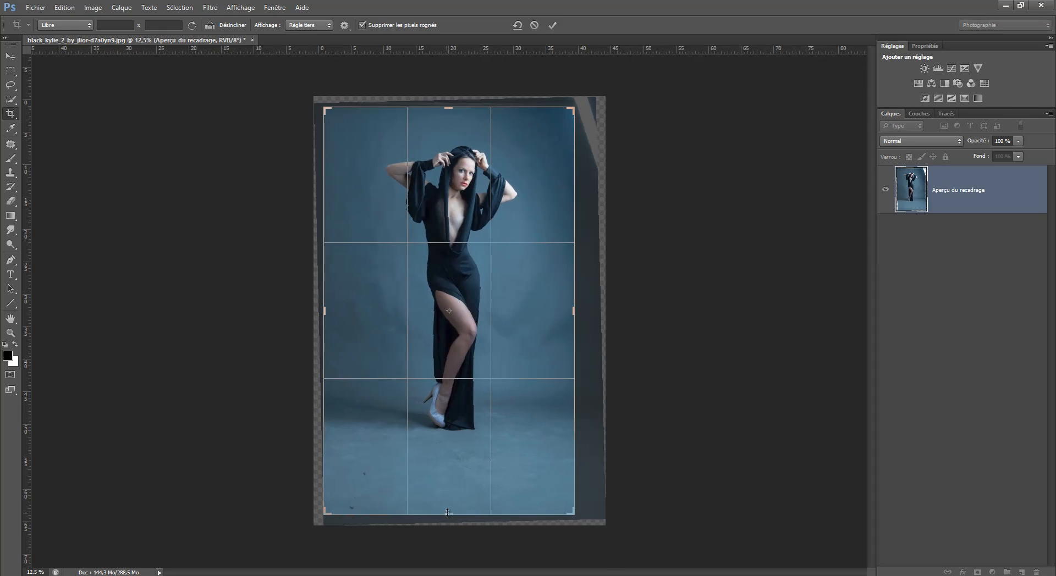
pyautogui.moveTo(449, 512); pyautogui.dragTo(449, 489)
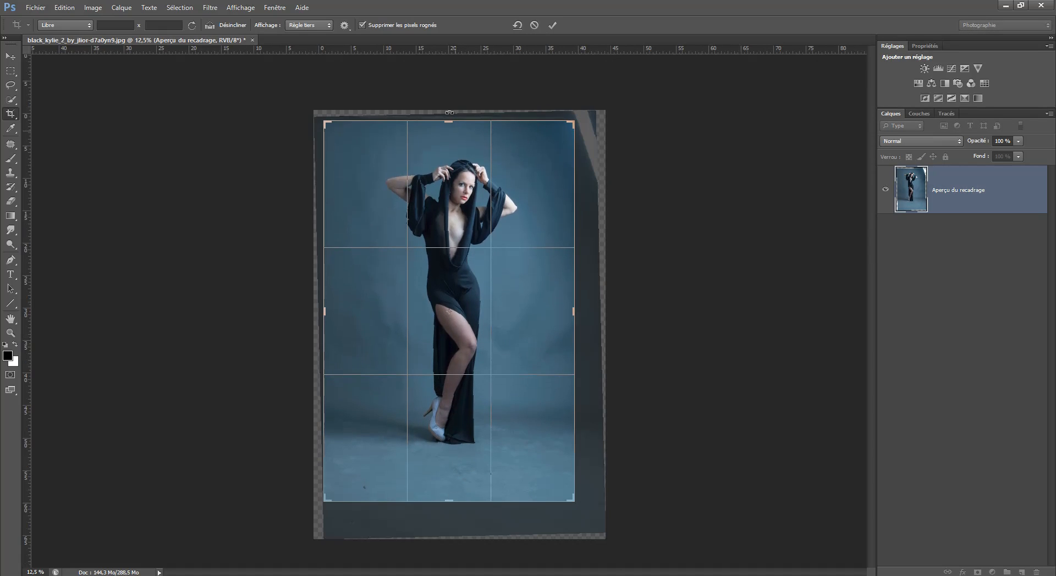
pyautogui.moveTo(453, 121); pyautogui.dragTo(453, 146)
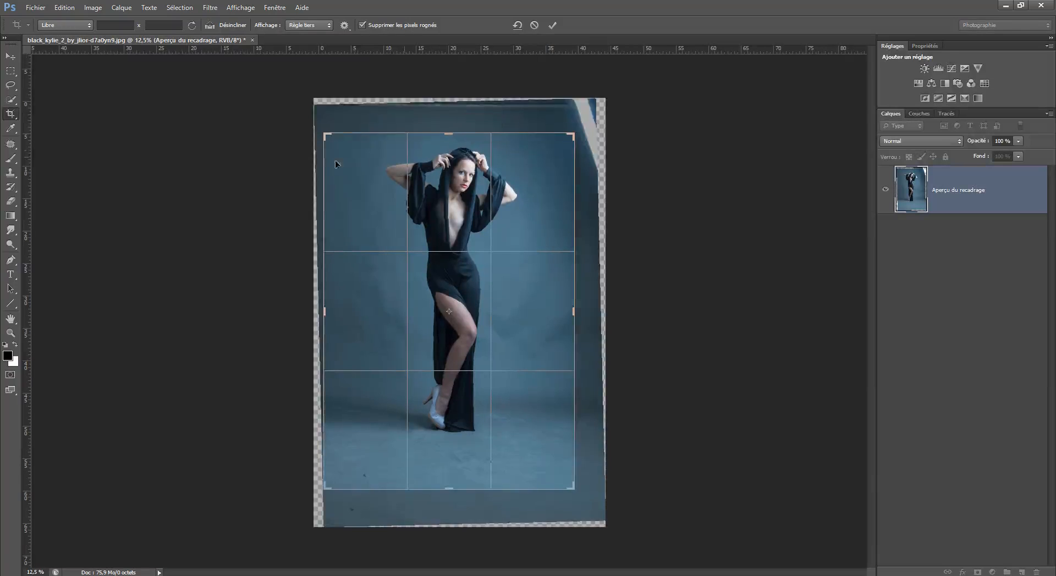
pyautogui.click(11, 56)
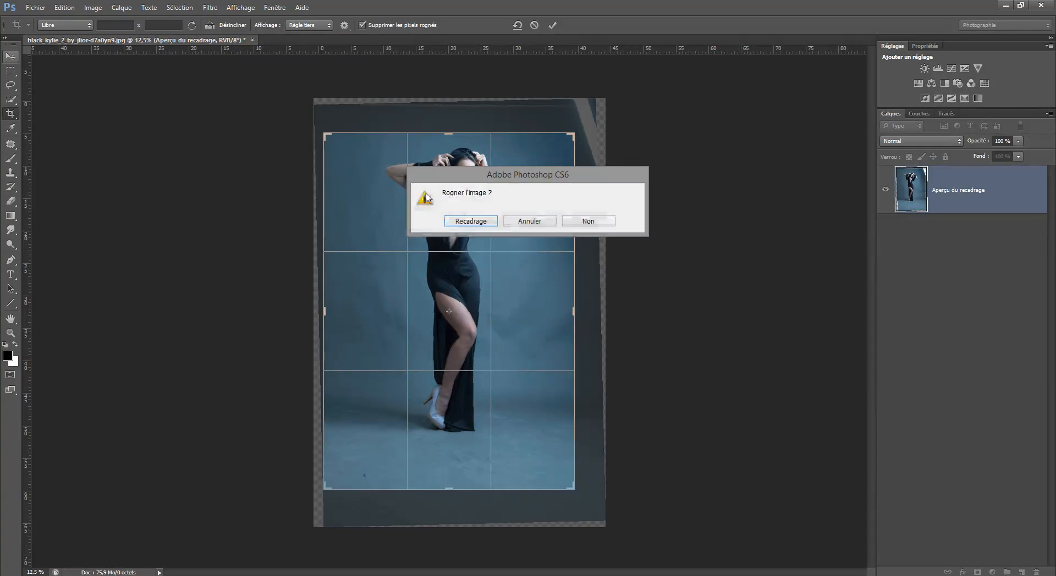
pyautogui.click(483, 224)
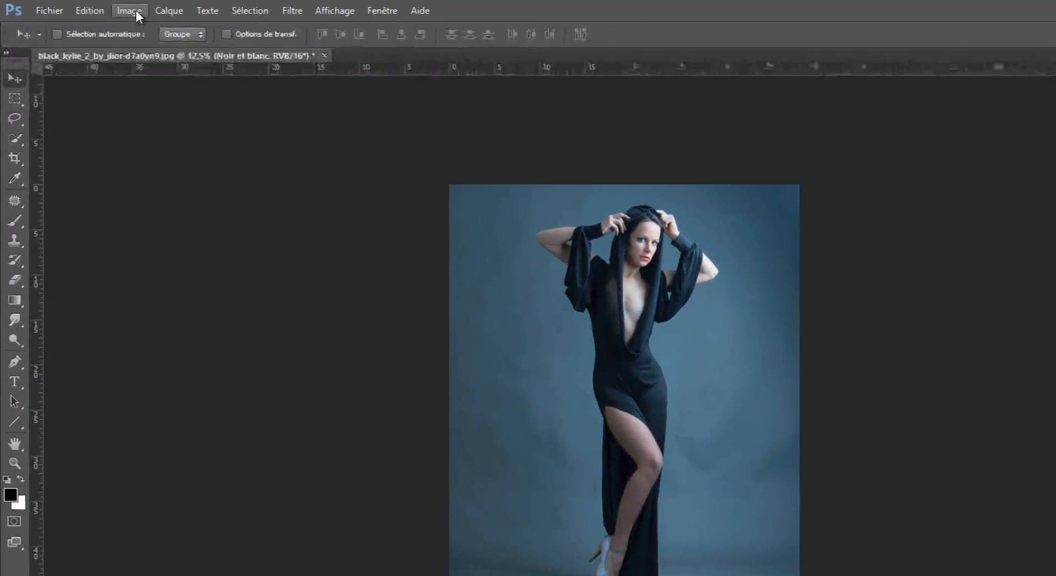
# - Try to convert the image to Niveaux de gris mode without merging the layers
pyautogui.click(94, 8)
pyautogui.moveTo(117, 21)
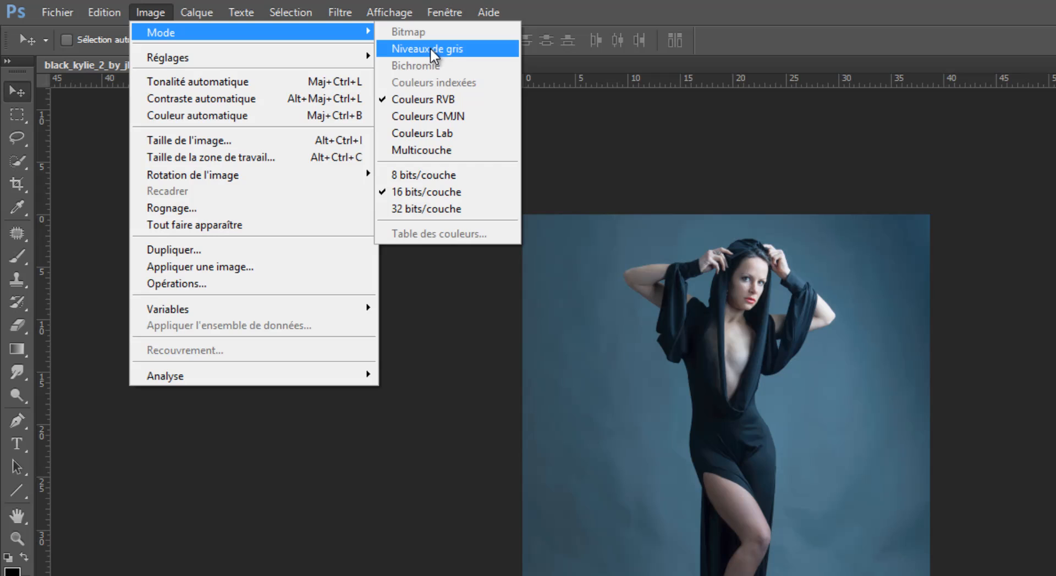
pyautogui.click(447, 49)
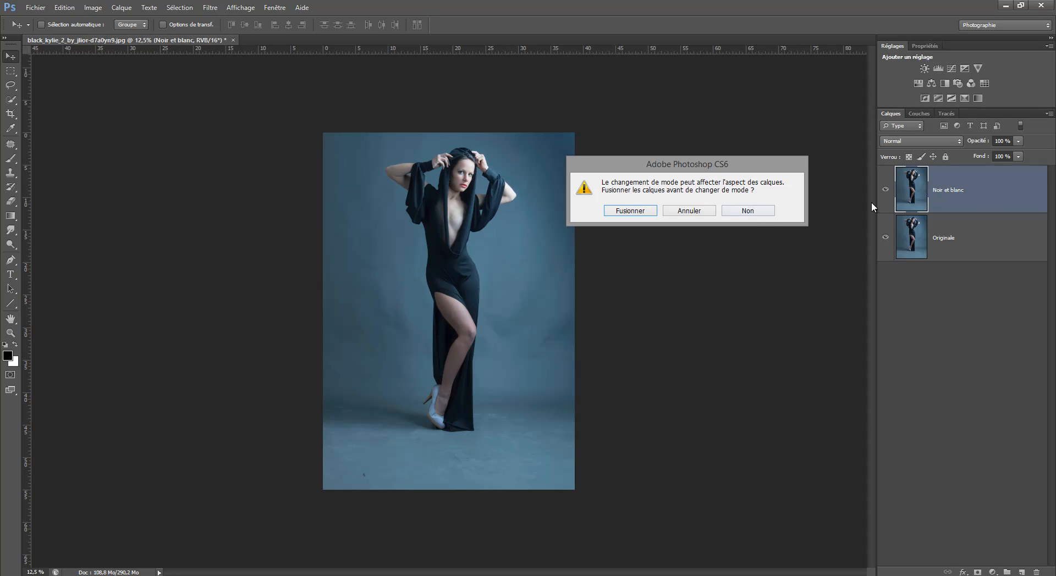
pyautogui.click(754, 211)
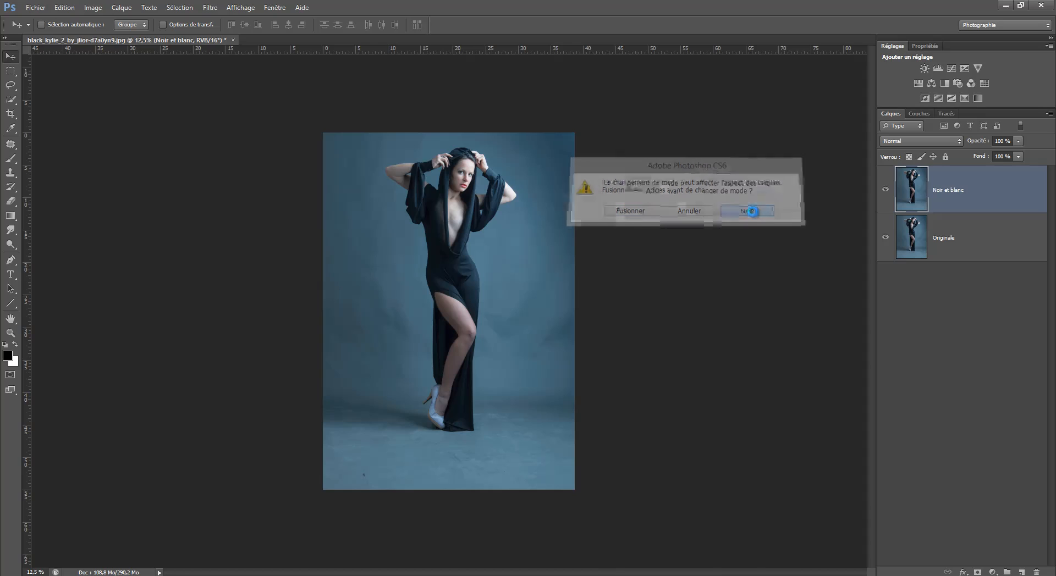
pyautogui.click(703, 224)
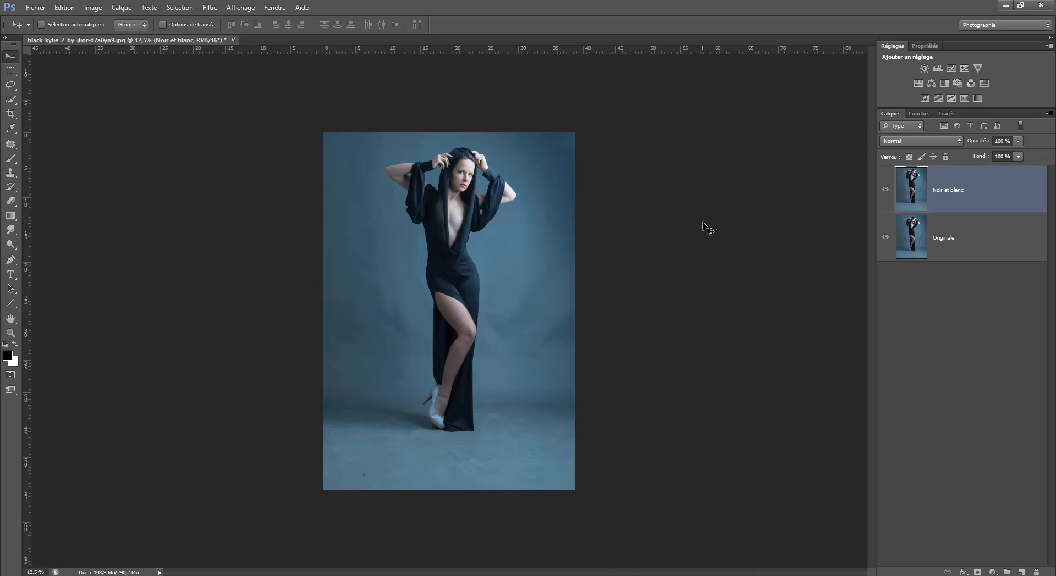
# - Try the Noir et blanc image adjustment with the Par défaut preset directly on the layer, and undo it
pyautogui.click(99, 10)
pyautogui.moveTo(122, 36)
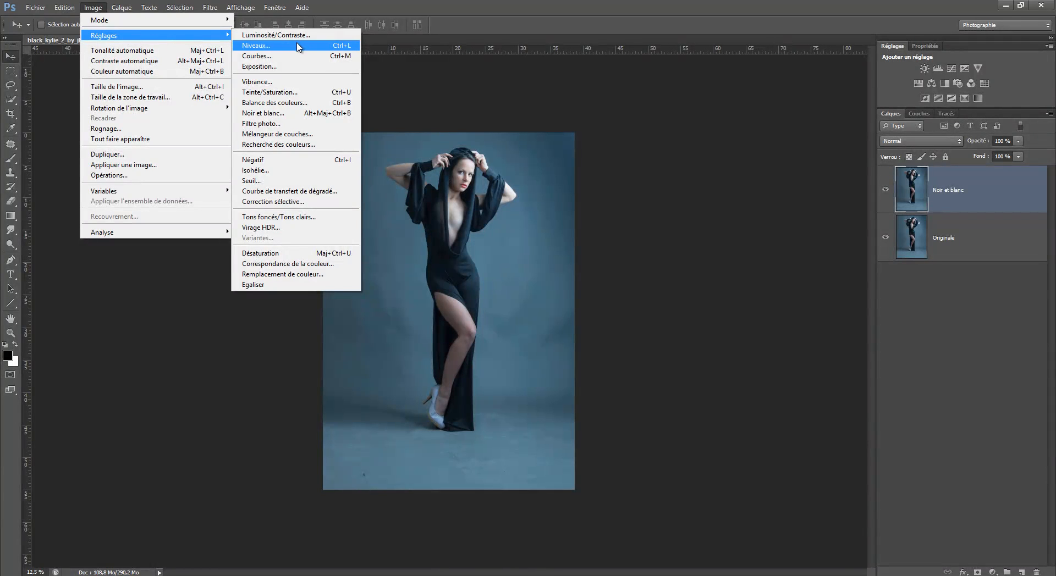
pyautogui.click(308, 117)
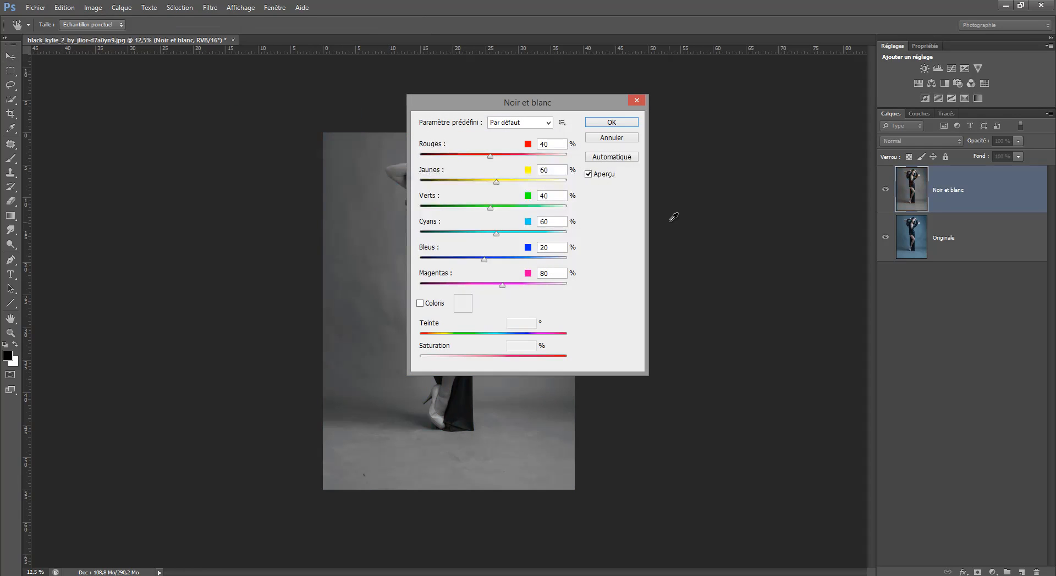
pyautogui.moveTo(563, 102); pyautogui.dragTo(717, 152)
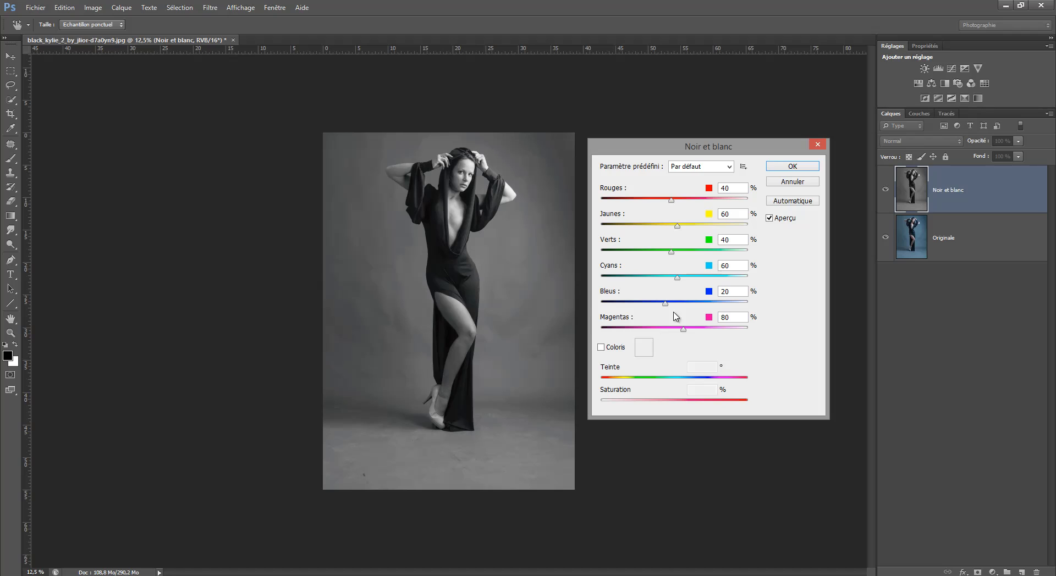
pyautogui.click(792, 167)
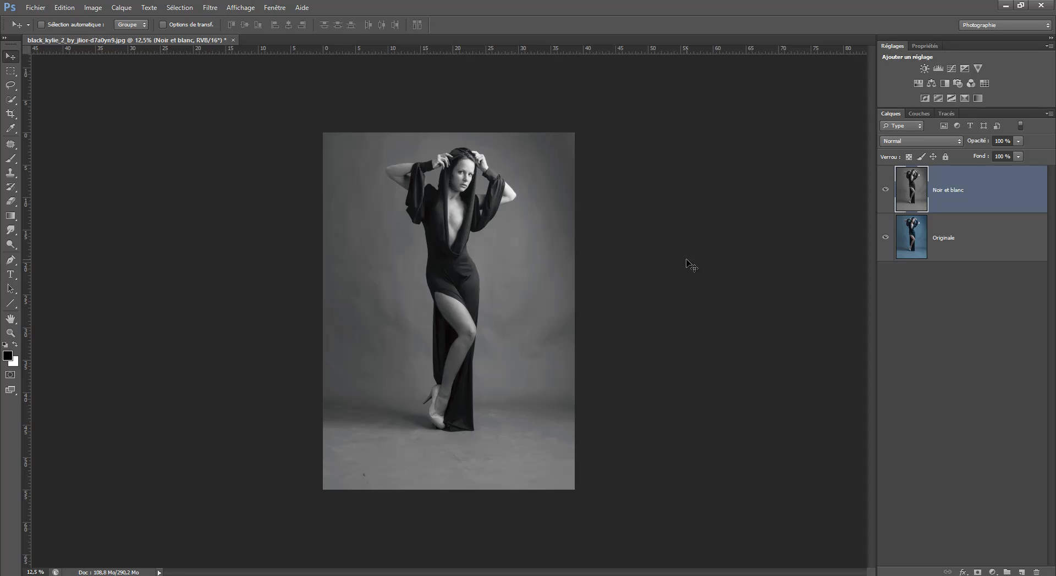
pyautogui.hotkey('ctrl', 'z')
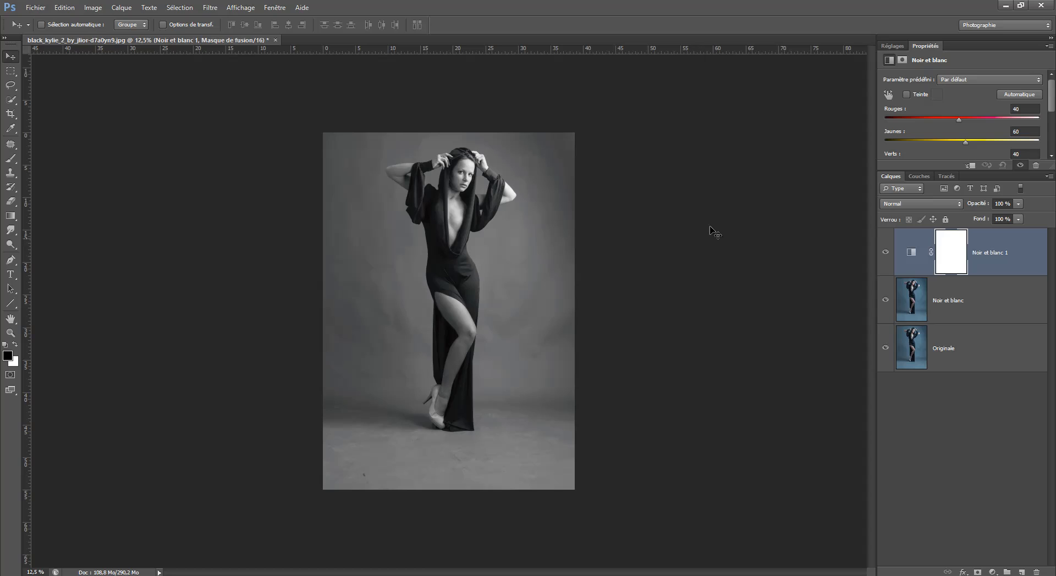
# - Undock the Noir et blanc 1 adjustment layer's properties and enlarge them to fit all six colour sliders
pyautogui.click(911, 254)
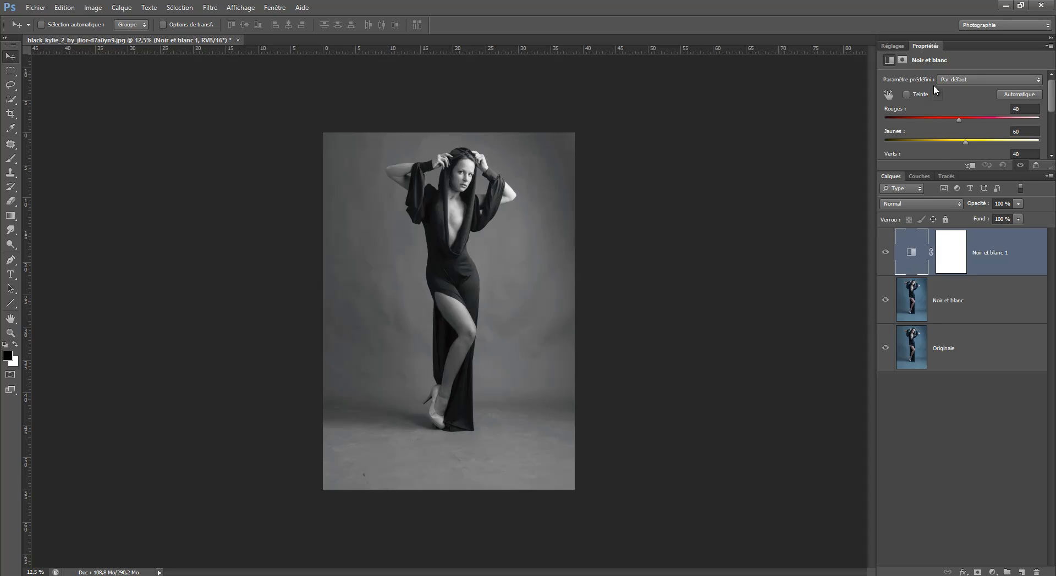
pyautogui.moveTo(929, 49); pyautogui.dragTo(669, 113)
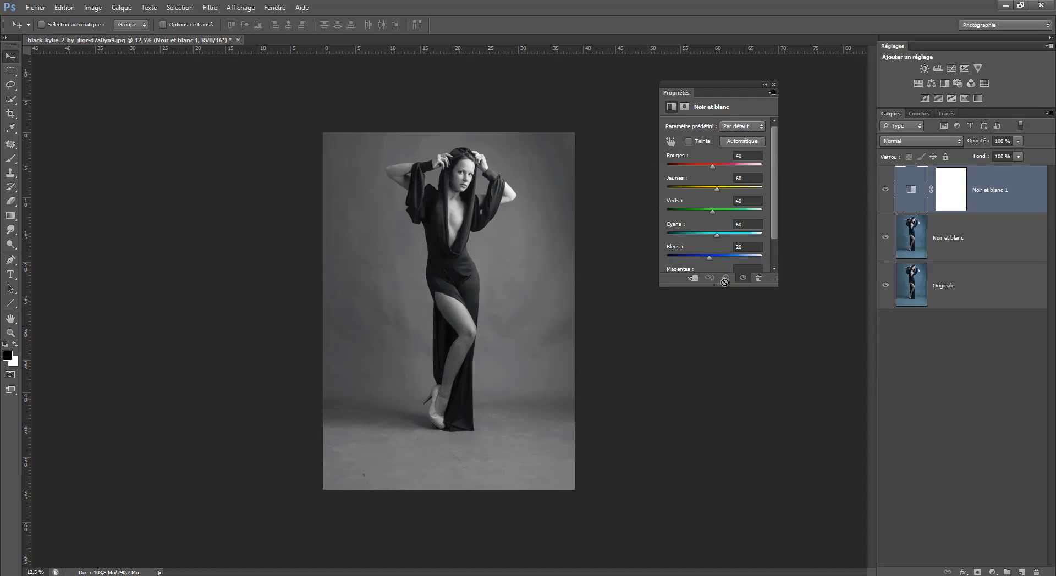
pyautogui.moveTo(717, 283); pyautogui.dragTo(716, 373)
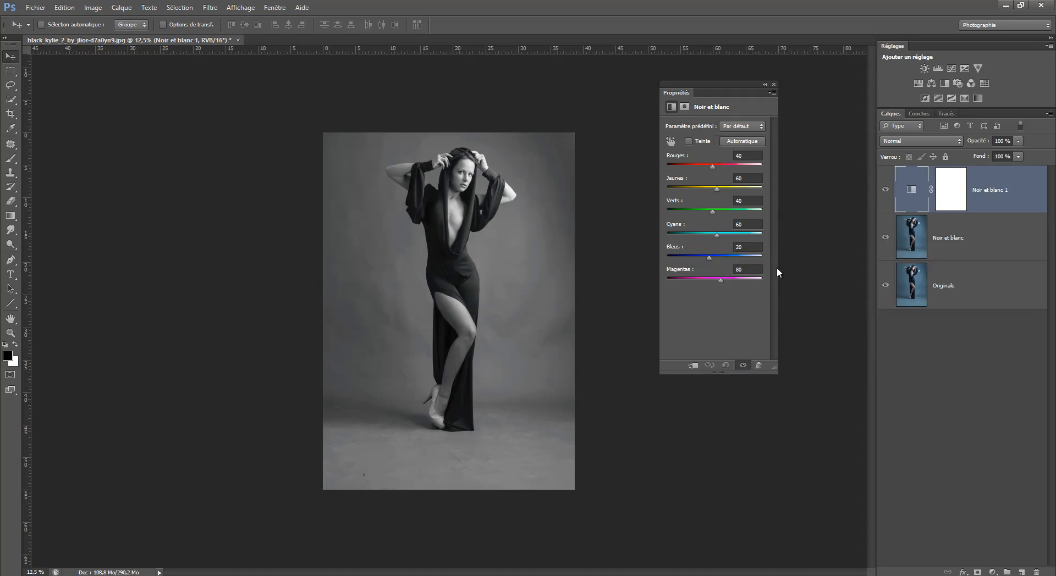
pyautogui.moveTo(780, 267); pyautogui.dragTo(839, 267)
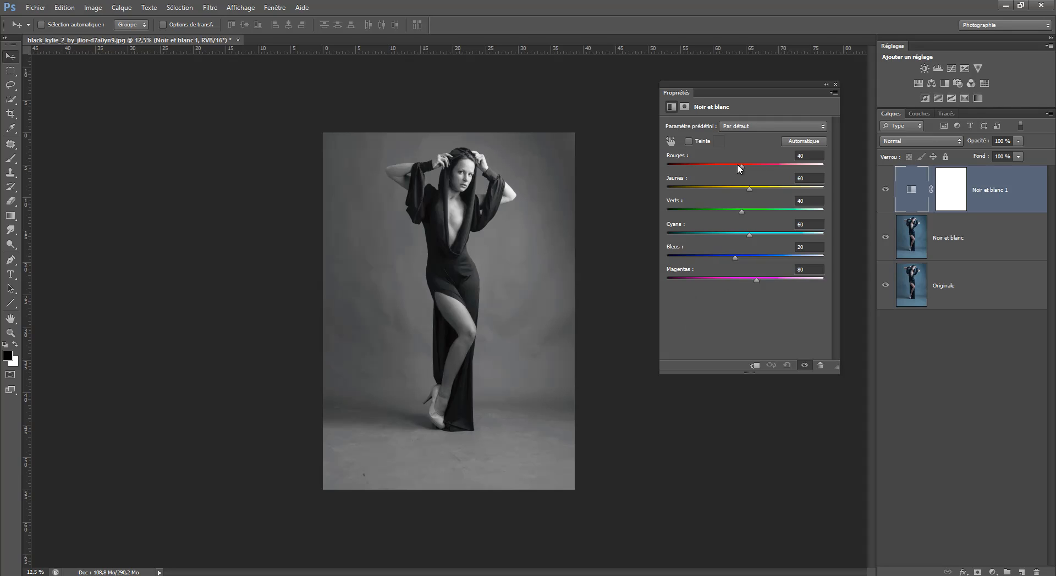
# - Set the adjustment to Rouges 277, Jaunes 176, Verts 47, Cyans -200, Bleus -142 and Magentas 67, and close its properties
pyautogui.moveTo(734, 165); pyautogui.dragTo(723, 166)
pyautogui.moveTo(751, 239); pyautogui.dragTo(665, 239)
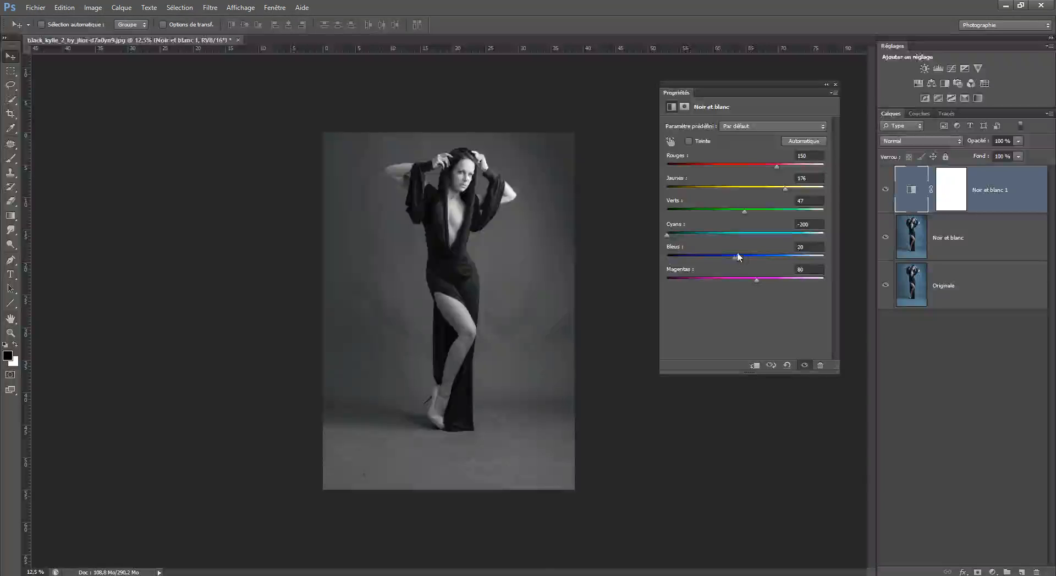
pyautogui.moveTo(733, 257); pyautogui.dragTo(686, 263)
pyautogui.moveTo(685, 263)
pyautogui.mouseDown()
pyautogui.moveTo(698, 260)
pyautogui.moveTo(685, 262)
pyautogui.mouseUp()
pyautogui.moveTo(757, 281)
pyautogui.mouseDown()
pyautogui.moveTo(700, 282)
pyautogui.moveTo(750, 281)
pyautogui.mouseUp()
pyautogui.moveTo(777, 165); pyautogui.dragTo(817, 165)
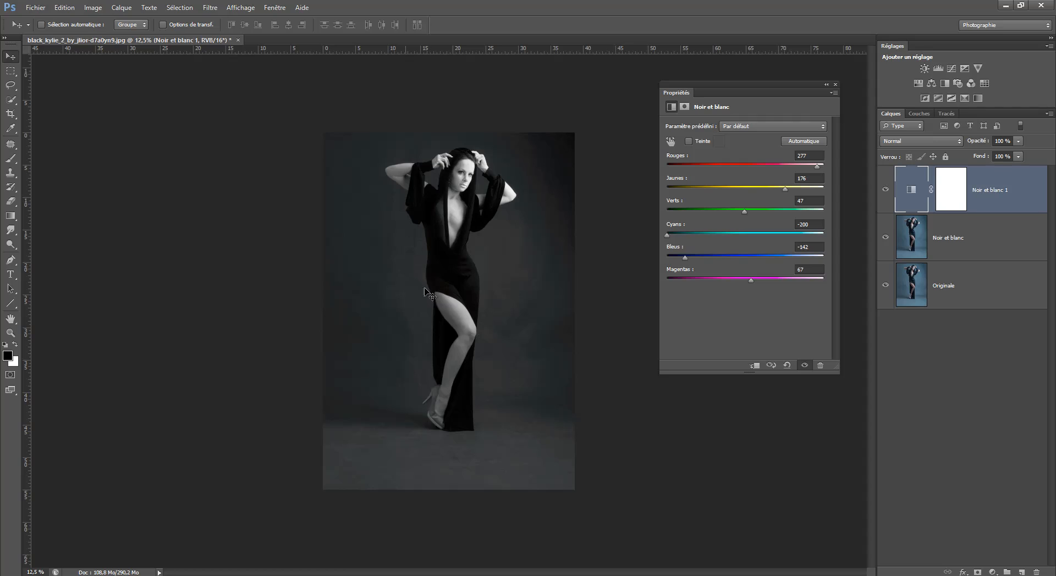
pyautogui.click(835, 85)
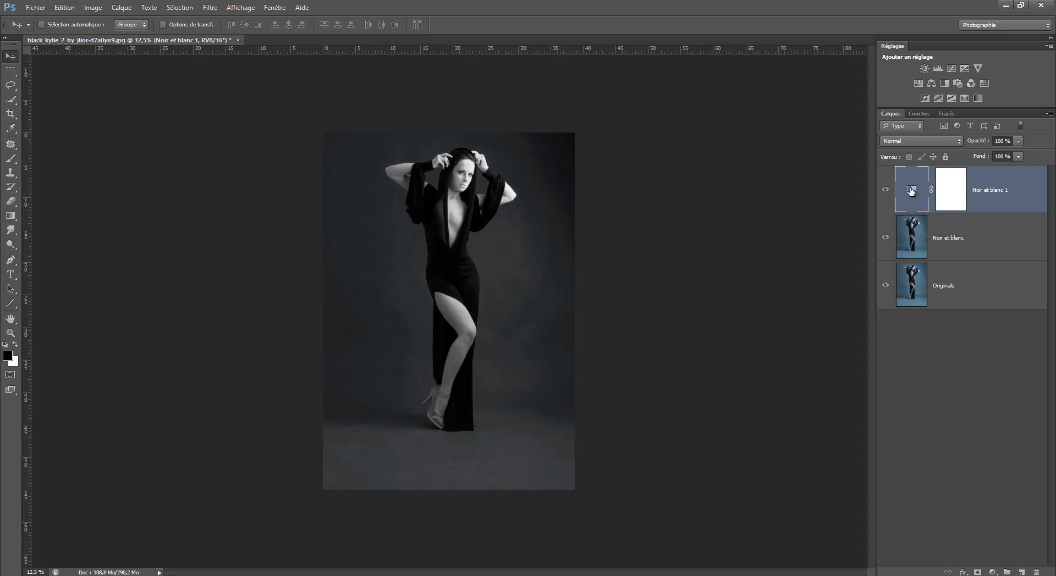
# - Reopen the adjustment, try Rouges 67, Bleus 60 and Cyans 167, and reset all sliders to the default values
pyautogui.doubleClick(910, 189)
pyautogui.moveTo(818, 168); pyautogui.dragTo(769, 169)
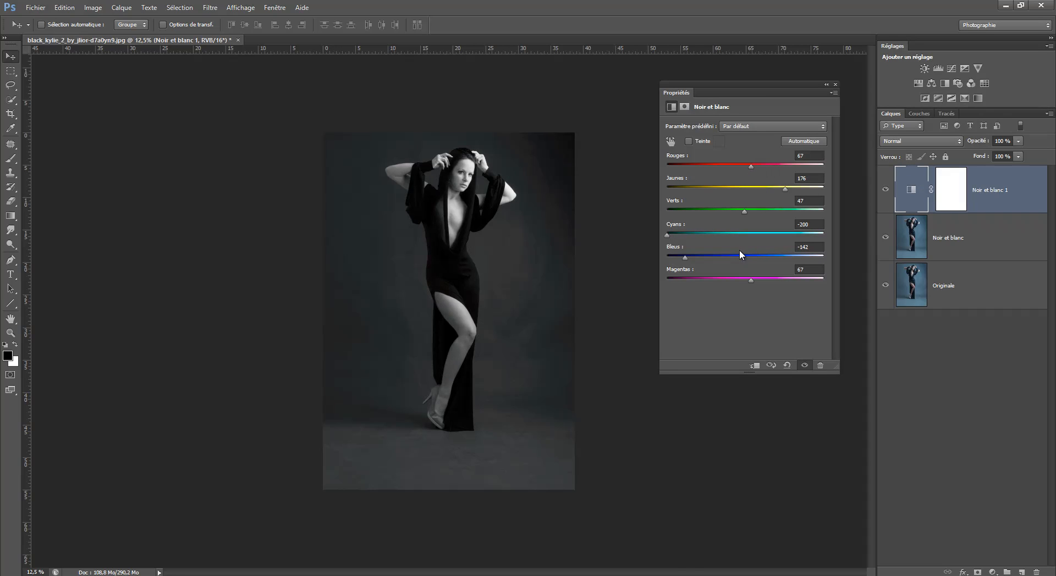
pyautogui.moveTo(685, 259); pyautogui.dragTo(751, 256)
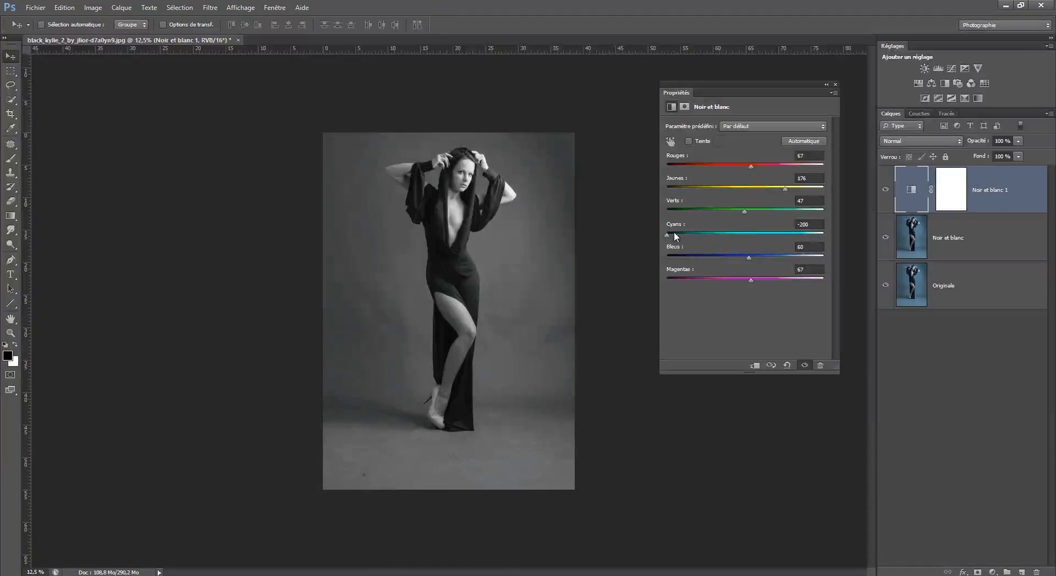
pyautogui.moveTo(684, 235); pyautogui.dragTo(782, 235)
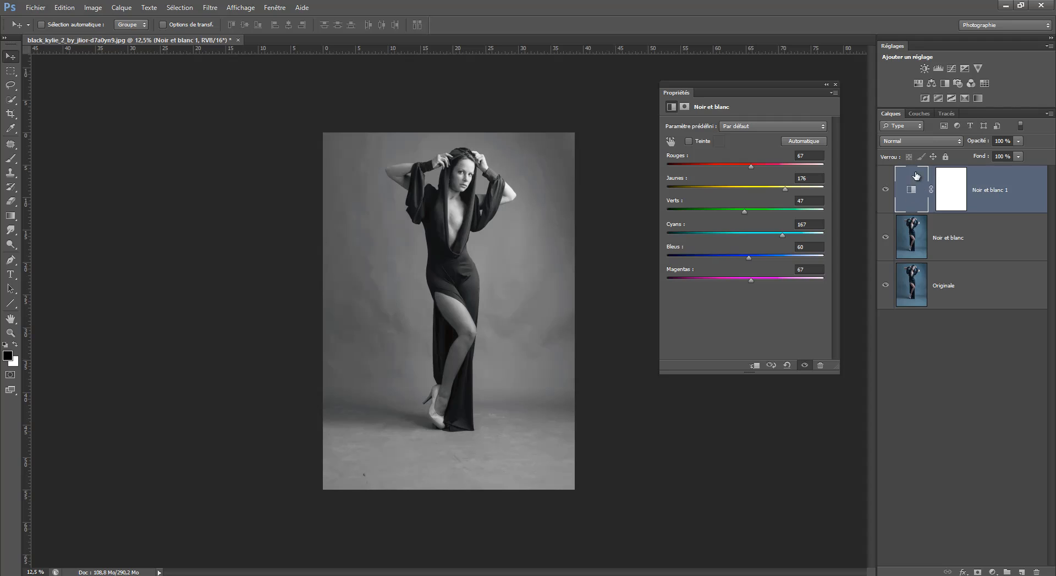
pyautogui.click(786, 367)
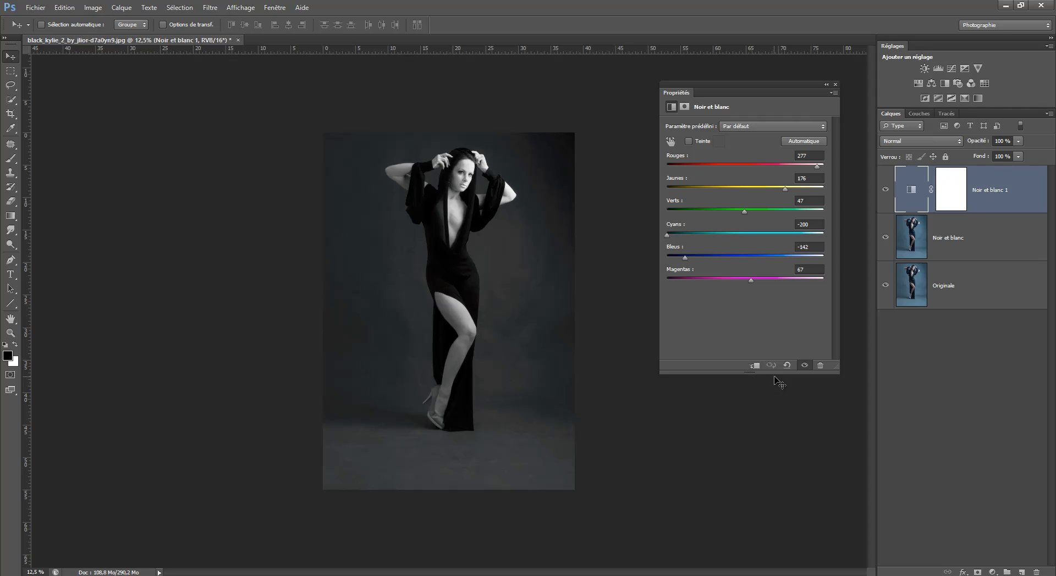
pyautogui.click(787, 366)
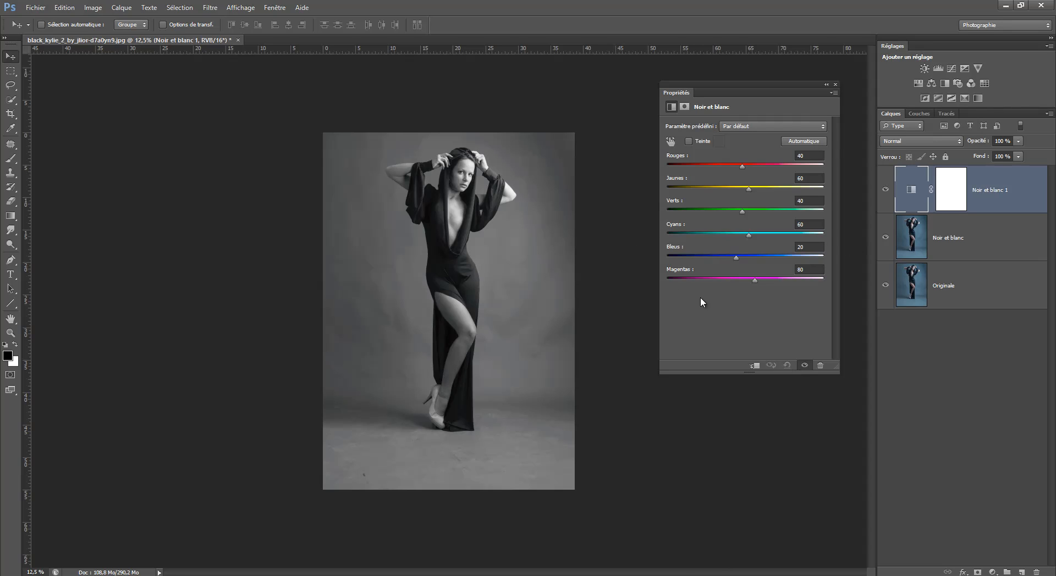
# - Try the Automatique correction, resetting to the defaults each time, and toggle the adjustment layer's visibility off and on
pyautogui.click(804, 142)
pyautogui.click(786, 366)
pyautogui.click(804, 142)
pyautogui.click(787, 366)
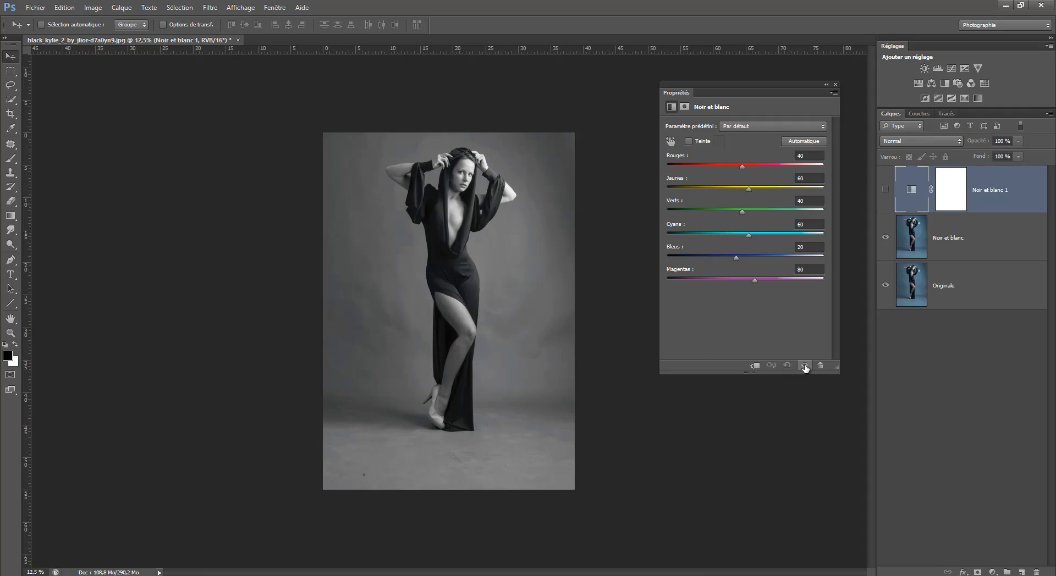
pyautogui.click(805, 366)
pyautogui.click(804, 366)
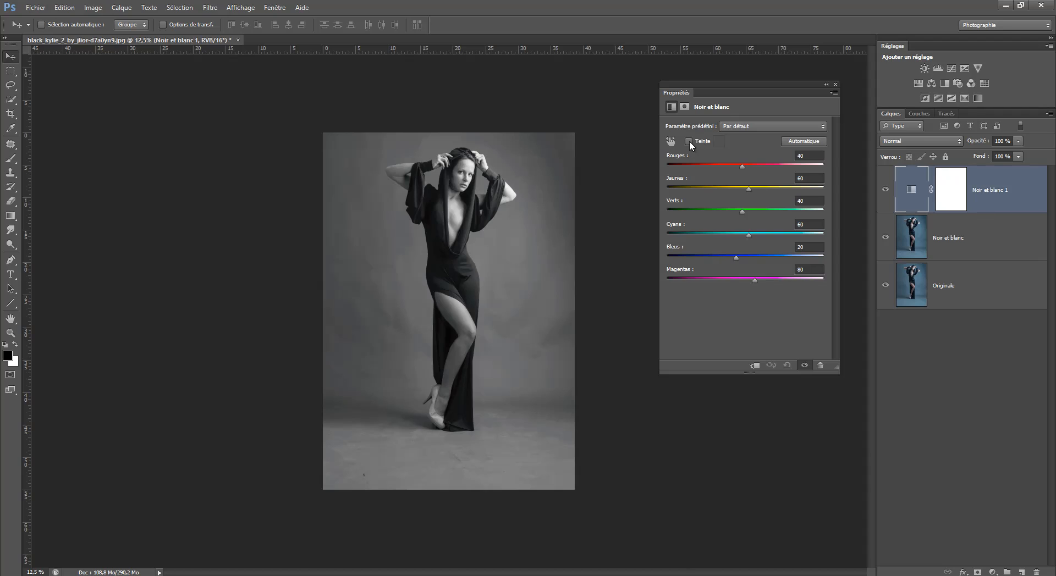
# - Apply the Plus clair preset to the Noir et blanc 1 adjustment layer
pyautogui.click(737, 128)
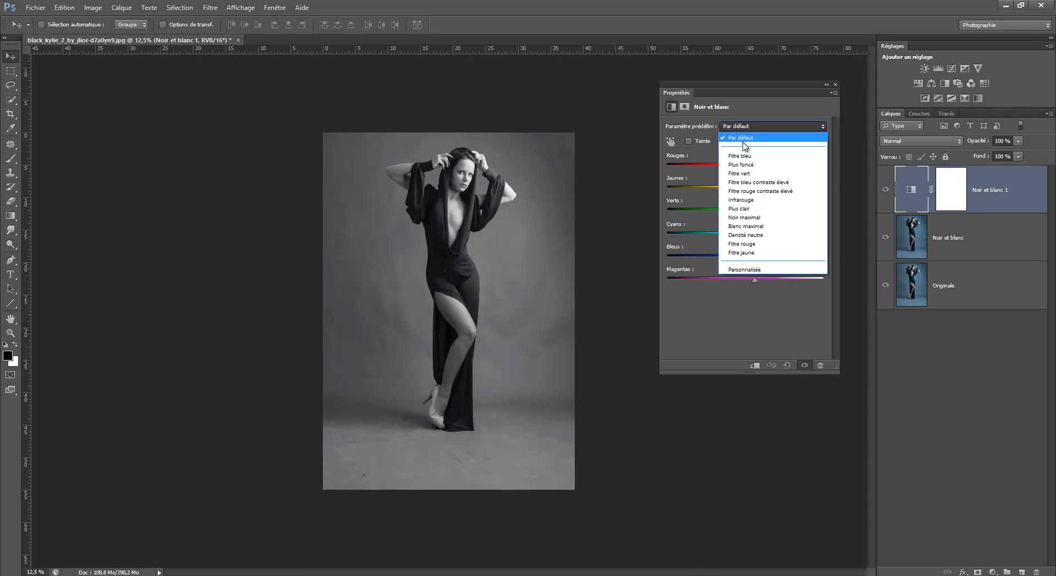
pyautogui.click(749, 209)
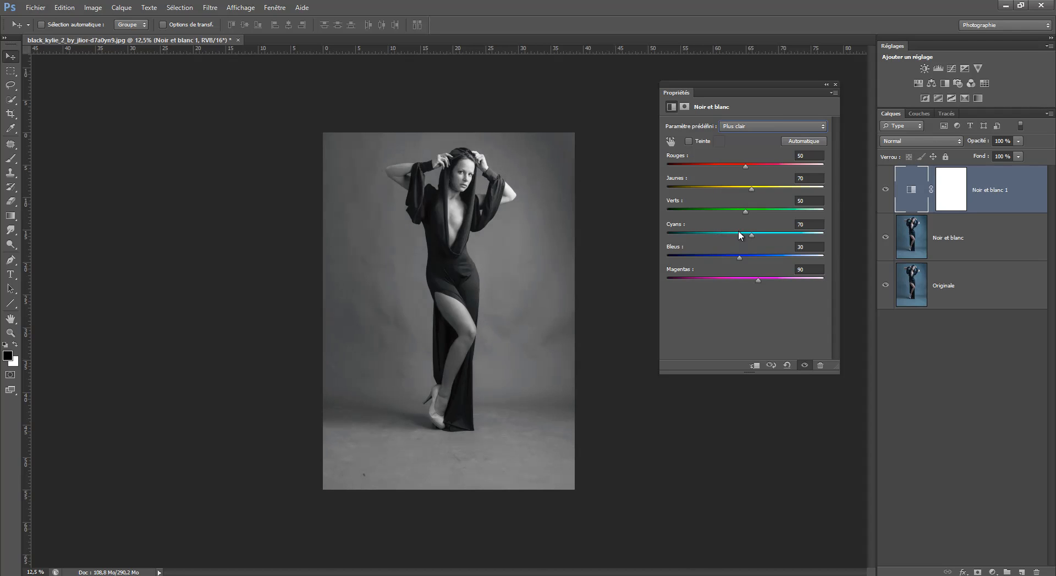
# - Try the Blanc maximal, Filtre rouge, Filtre jaune and Filtre bleu presets on the Noir et blanc adjustment, and reset it to the defaults
pyautogui.click(775, 127)
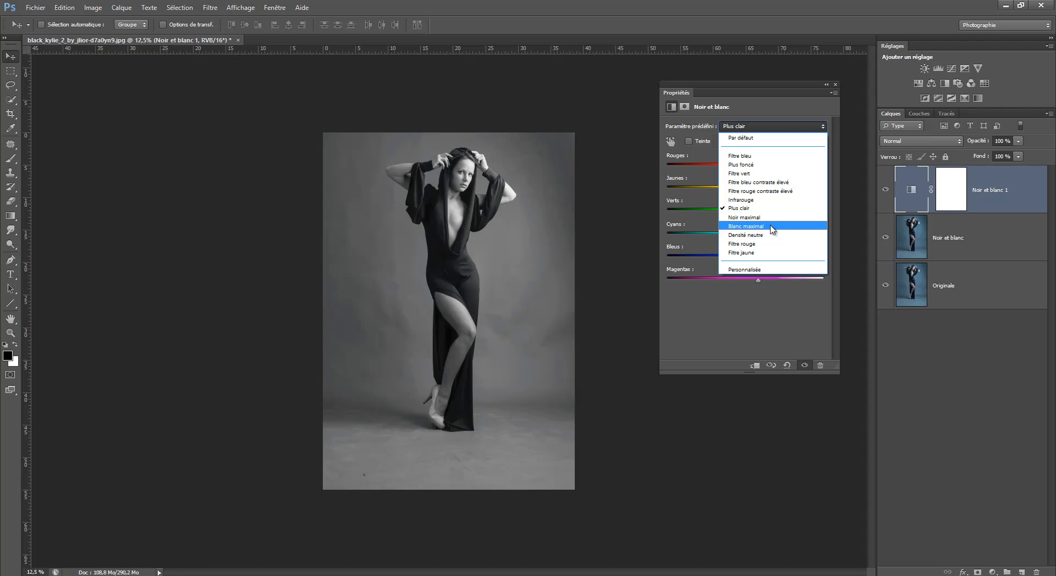
pyautogui.click(773, 226)
pyautogui.click(778, 128)
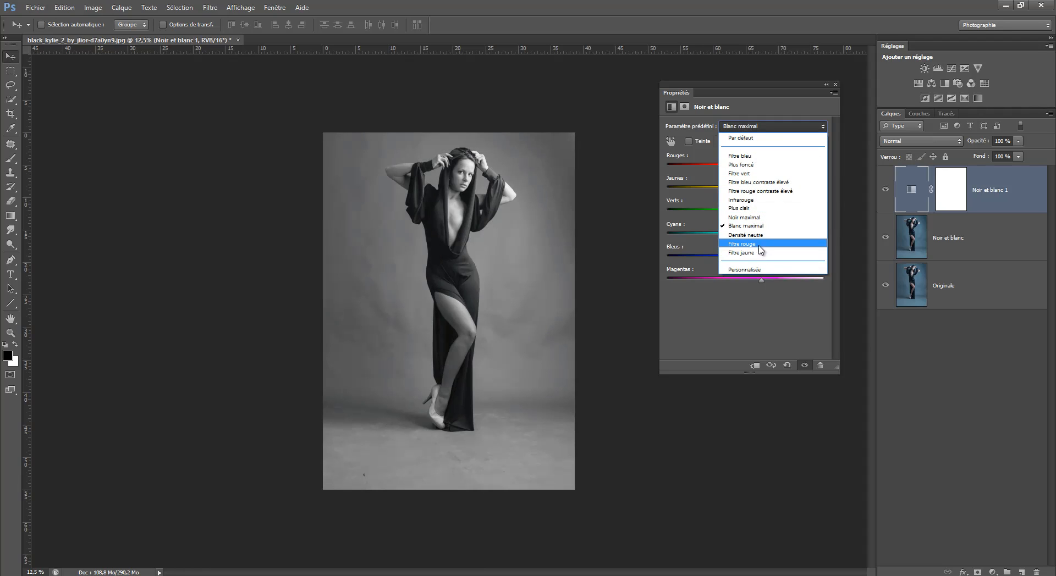
pyautogui.click(759, 245)
pyautogui.click(764, 125)
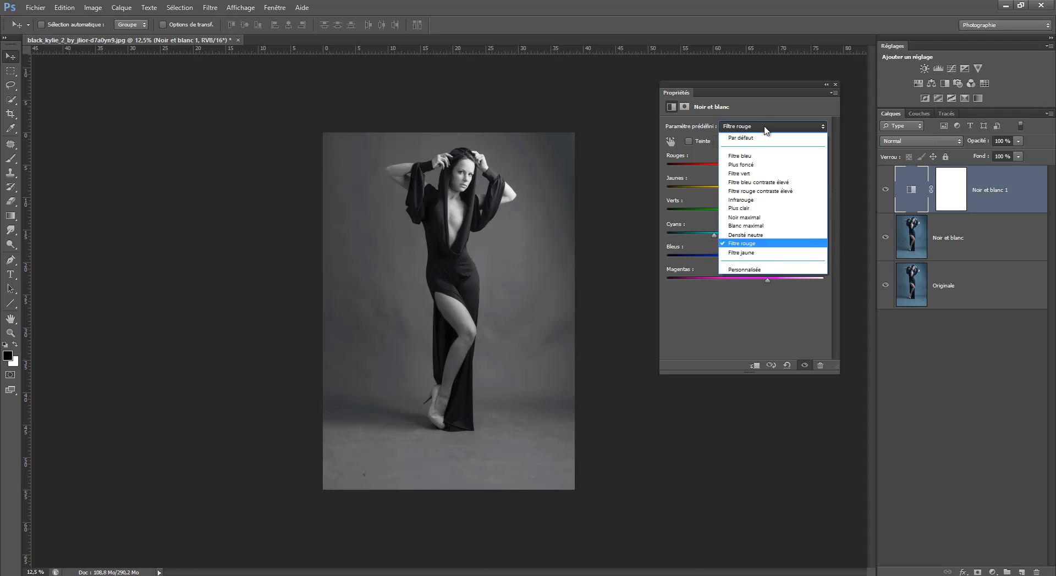
pyautogui.click(759, 253)
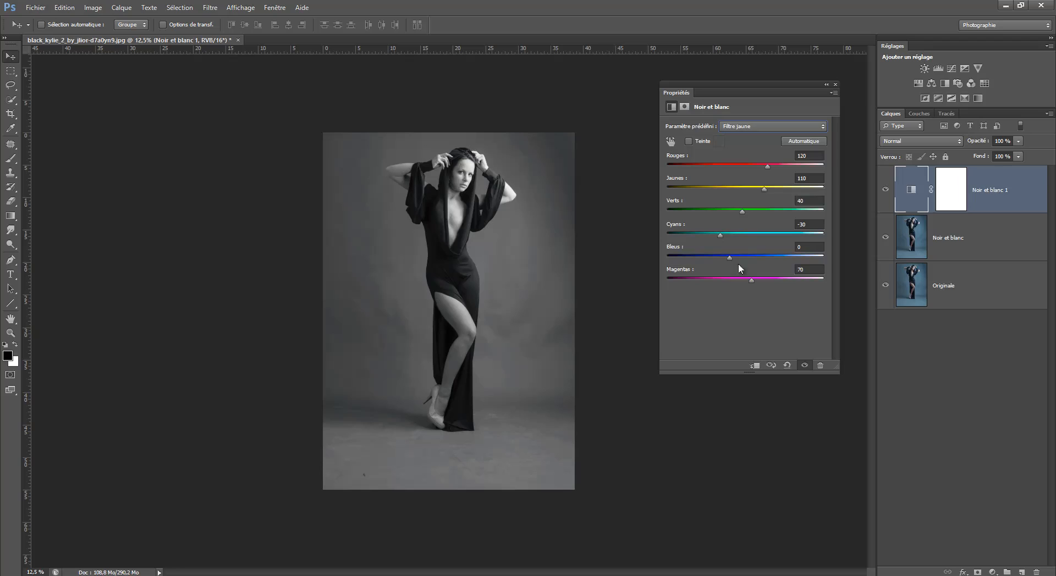
pyautogui.click(768, 124)
pyautogui.click(754, 160)
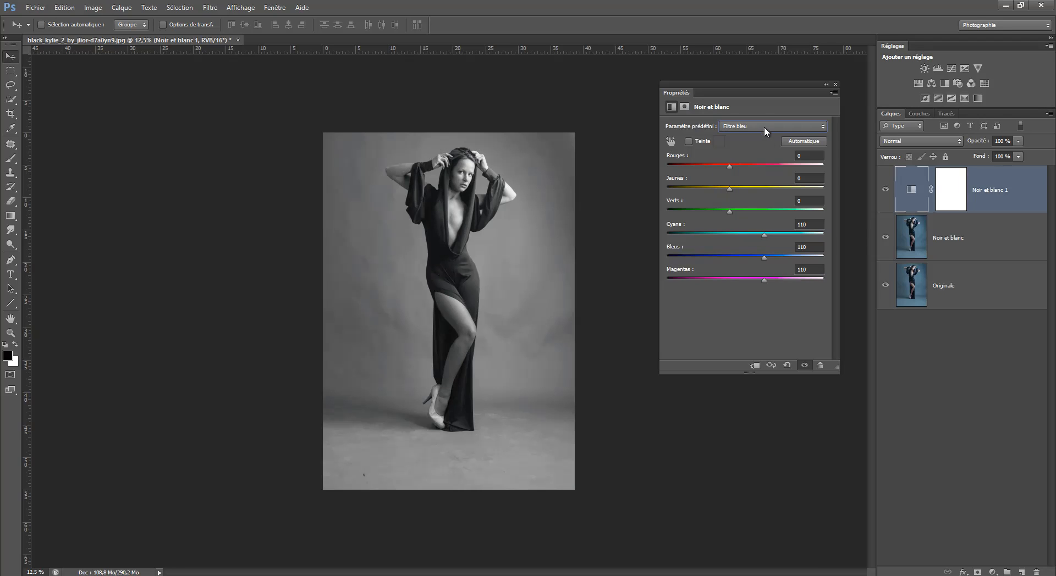
pyautogui.click(787, 365)
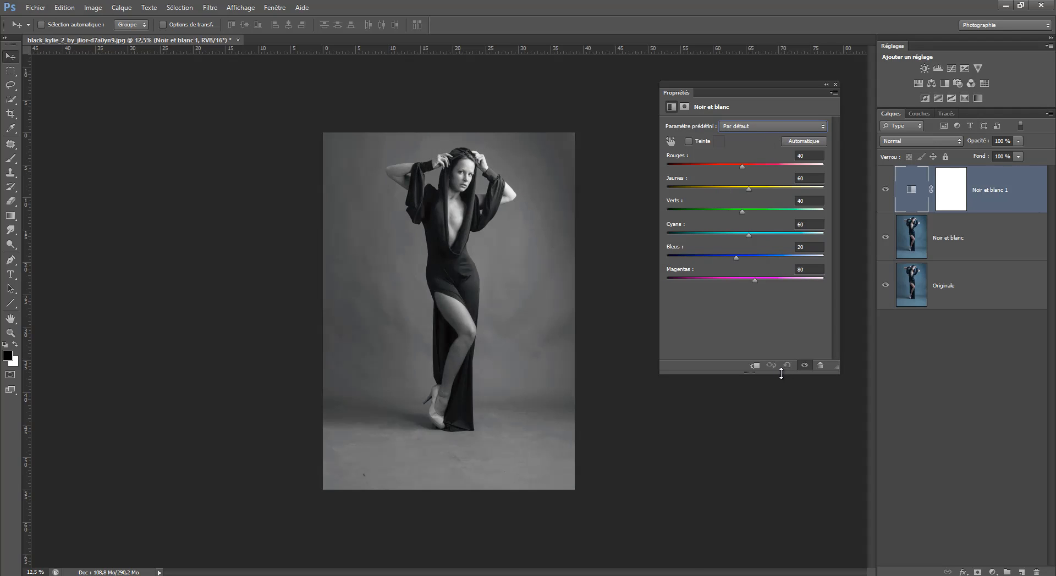
# - Try the on-image adjustment tool on the backdrop, reset the Noir et blanc adjustment to the defaults, and close its properties
pyautogui.click(671, 142)
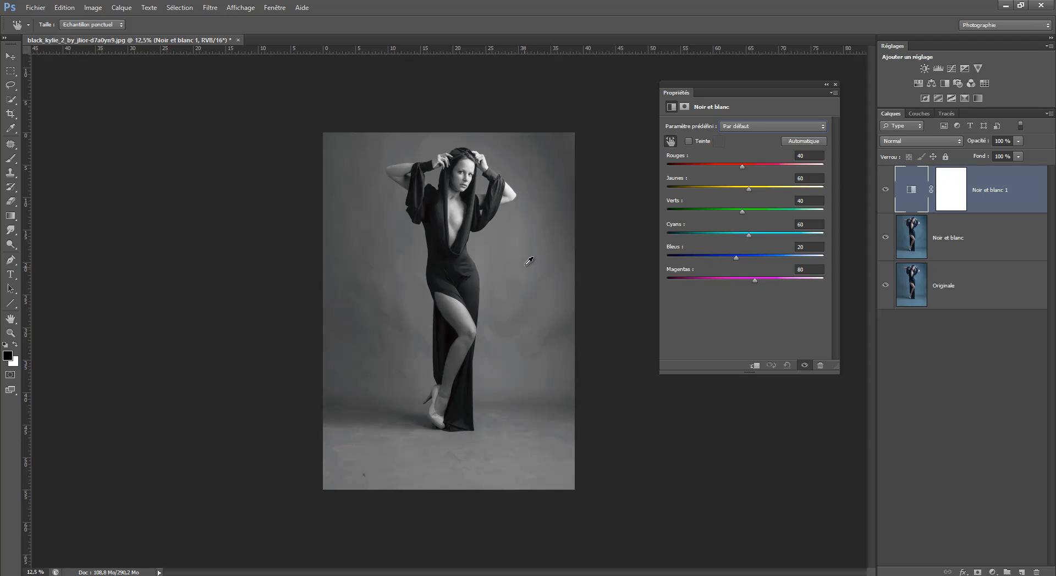
pyautogui.click(523, 266)
pyautogui.moveTo(519, 265); pyautogui.dragTo(561, 273)
pyautogui.click(787, 365)
pyautogui.click(827, 86)
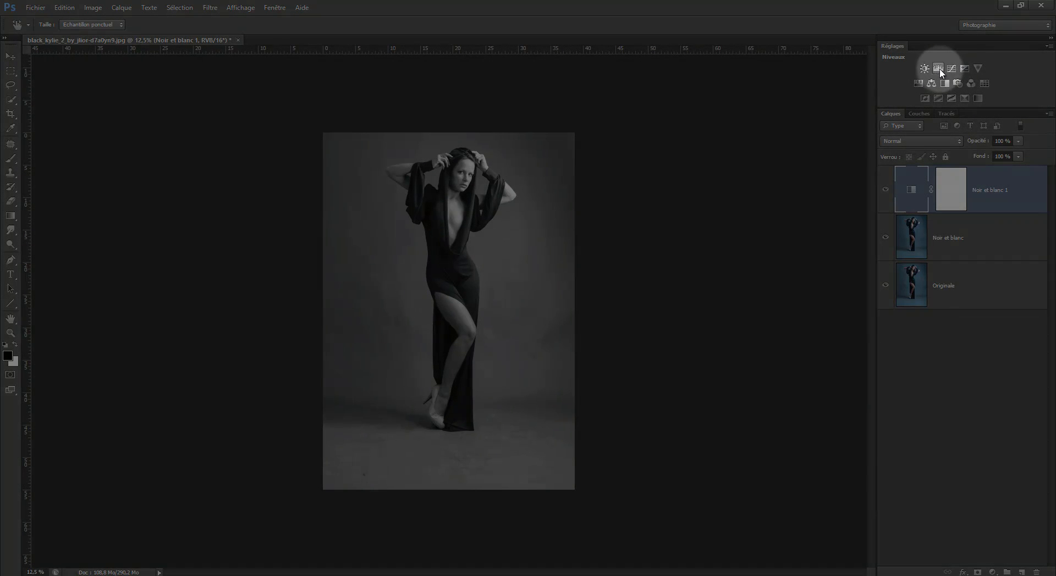
# - Add a Niveaux adjustment layer above Noir et blanc 1, brighten its midtones to 2,06, and close its properties
pyautogui.click(938, 68)
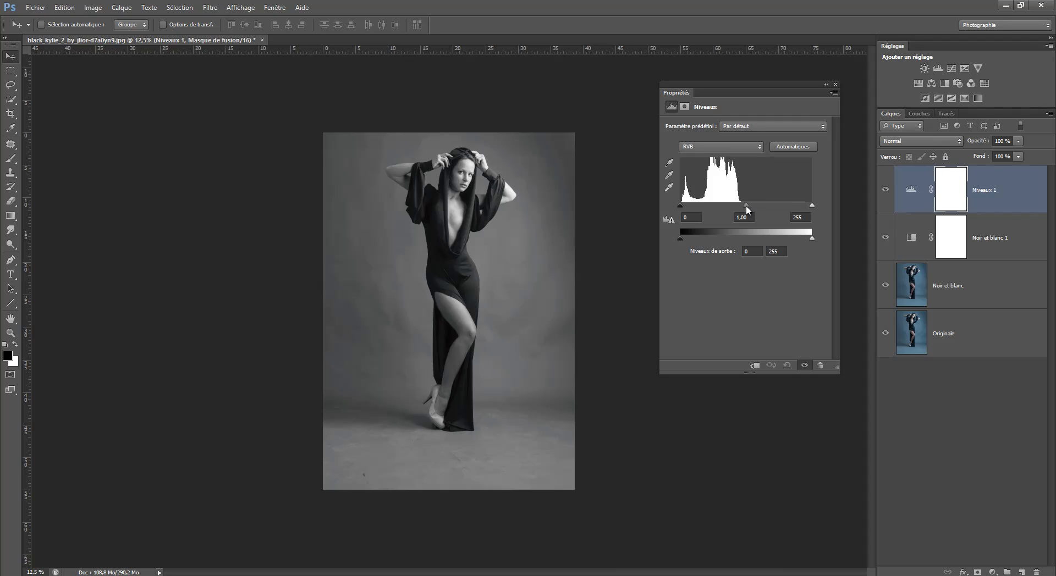
pyautogui.moveTo(746, 205); pyautogui.dragTo(718, 208)
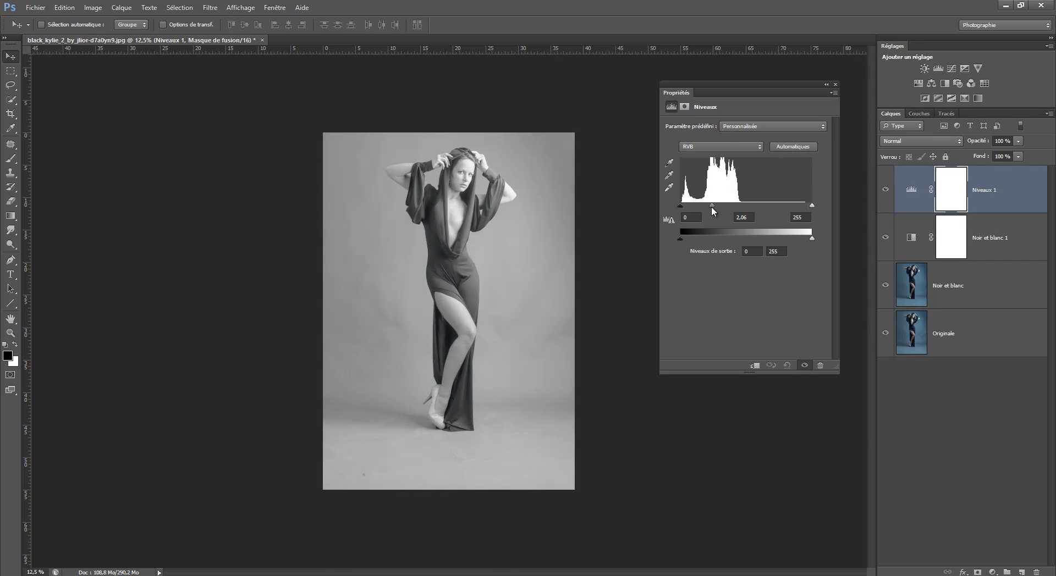
pyautogui.moveTo(711, 206); pyautogui.dragTo(711, 207)
pyautogui.click(835, 84)
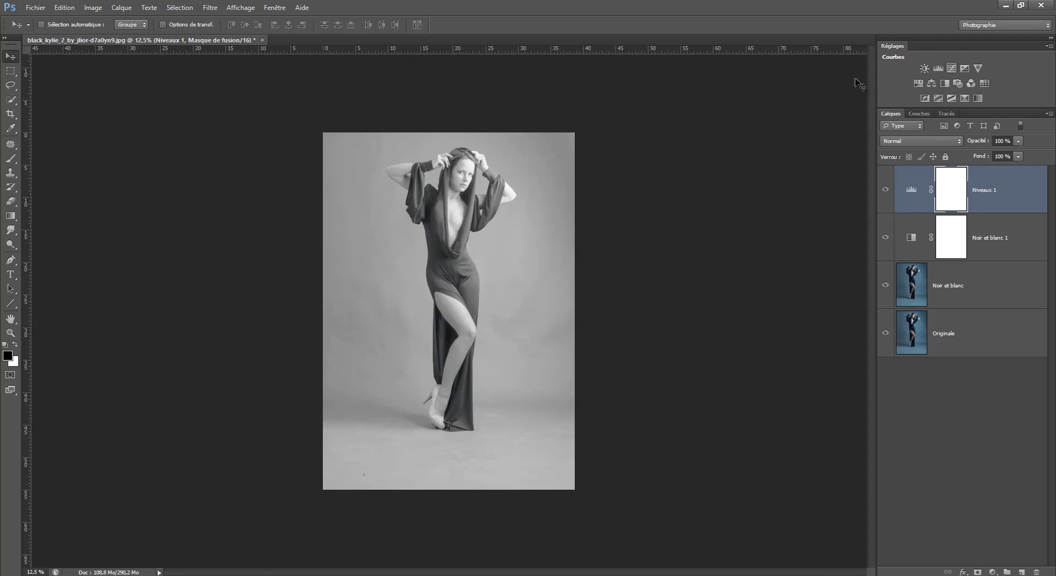
# - Add a second Niveaux adjustment layer with the black input at 26 and the midtones at 0,97, and collapse its properties
pyautogui.click(938, 68)
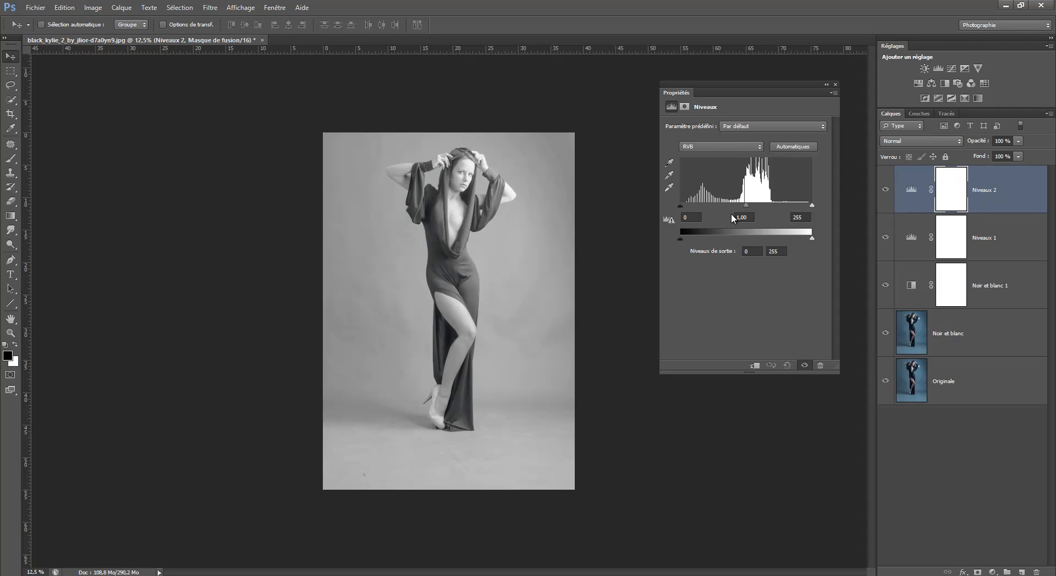
pyautogui.moveTo(746, 205)
pyautogui.mouseDown()
pyautogui.moveTo(757, 205)
pyautogui.moveTo(746, 205)
pyautogui.mouseUp()
pyautogui.moveTo(680, 205); pyautogui.dragTo(701, 205)
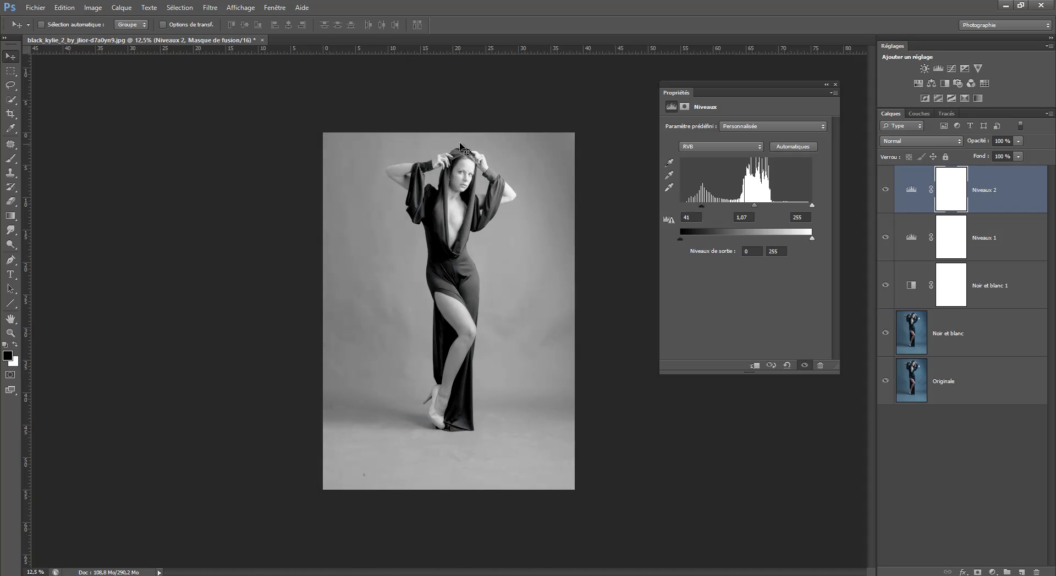
pyautogui.click(668, 175)
pyautogui.moveTo(695, 204); pyautogui.dragTo(694, 204)
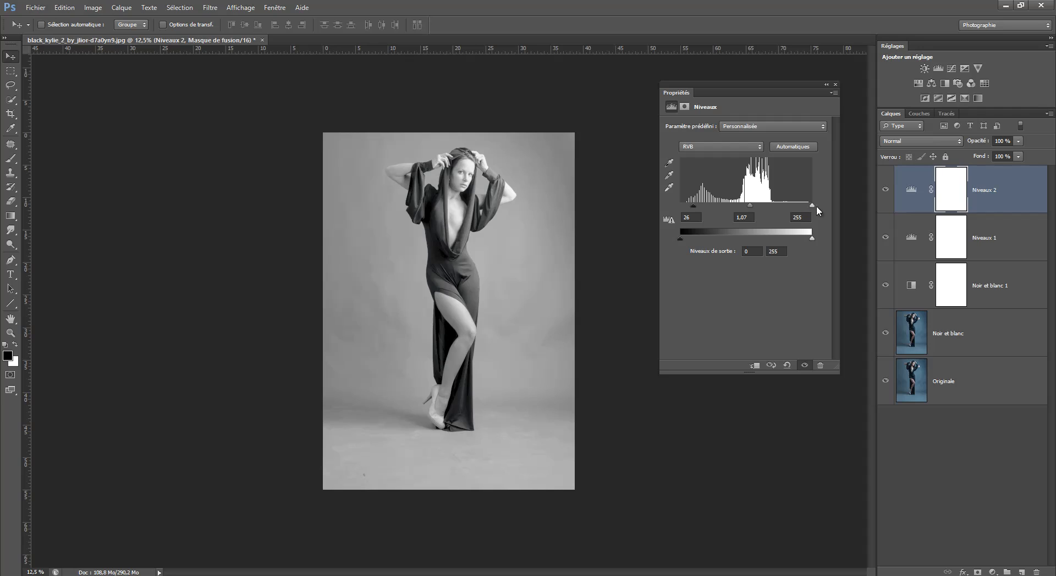
pyautogui.moveTo(749, 204); pyautogui.dragTo(755, 206)
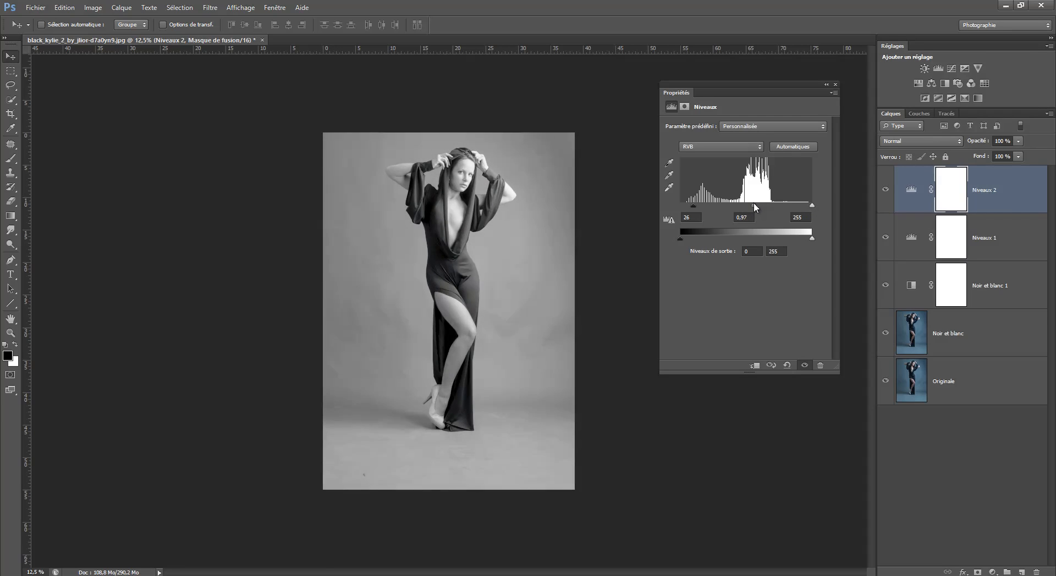
pyautogui.click(826, 84)
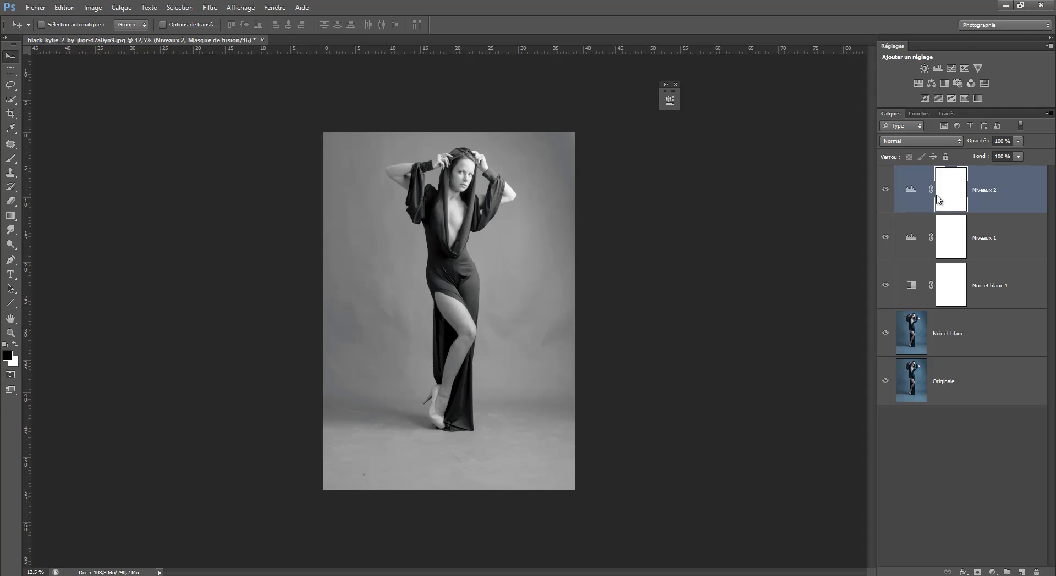
# - Invert the Niveaux 2 layer mask to black and choose the Brush tool with white as the foreground colour
pyautogui.hotkey('ctrl', 'i')
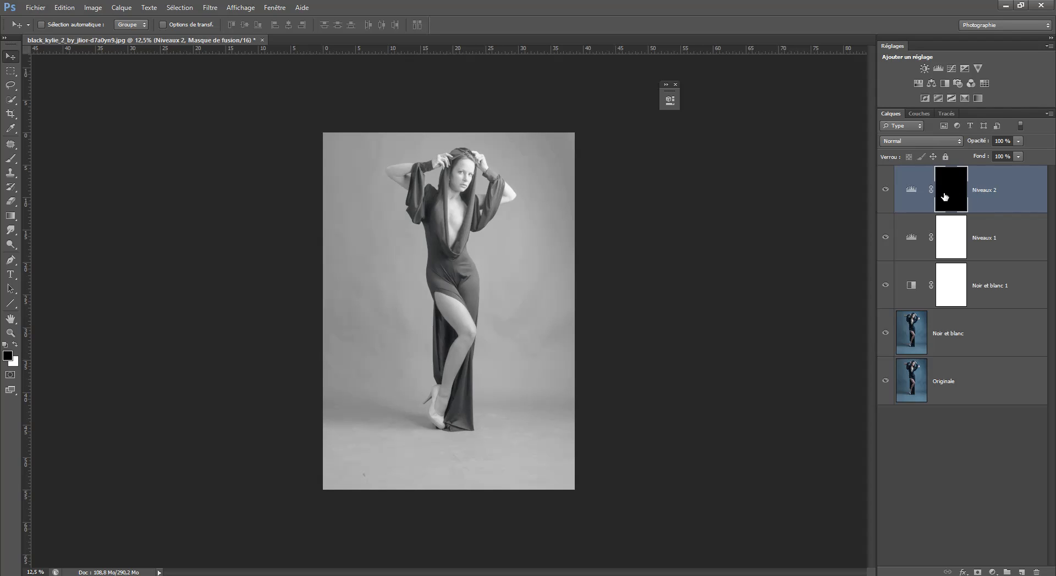
pyautogui.click(11, 158)
pyautogui.click(14, 346)
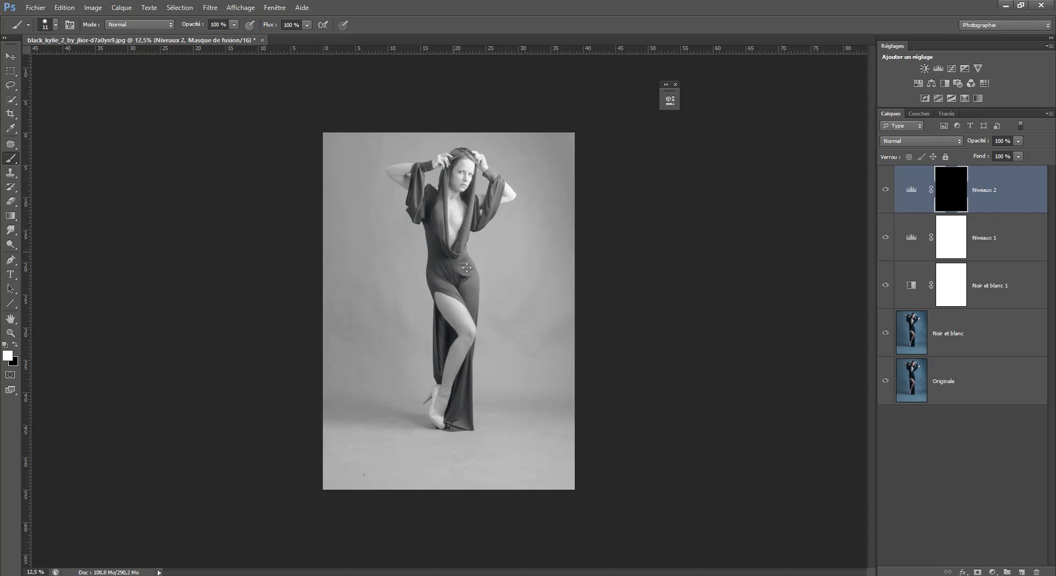
# - Enlarge the brush and lower its hardness to the minimum for soft-edged mask painting
pyautogui.rightClick(444, 213)
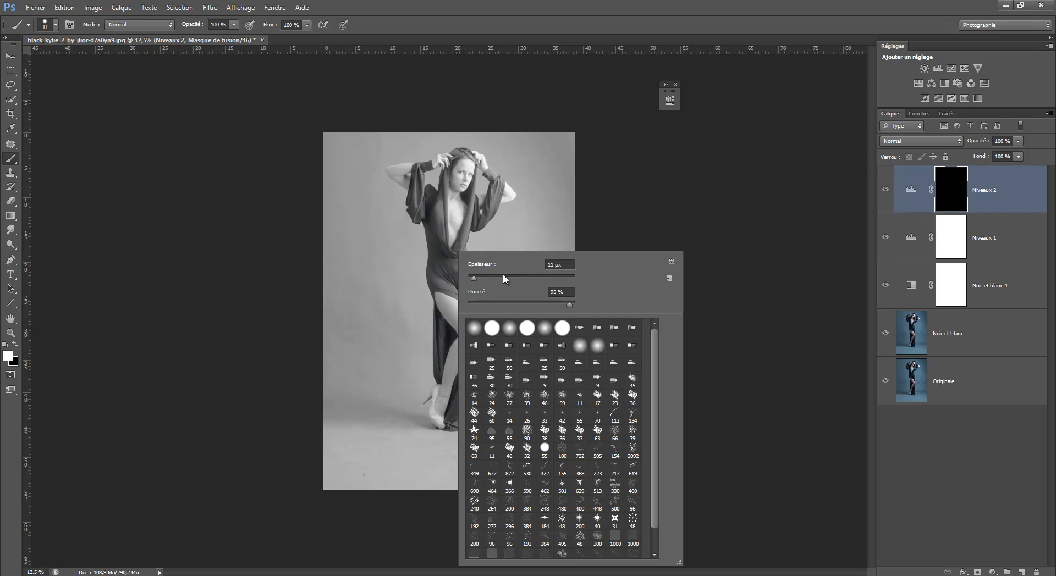
pyautogui.moveTo(495, 278); pyautogui.dragTo(510, 276)
pyautogui.moveTo(570, 304); pyautogui.dragTo(456, 305)
pyautogui.moveTo(514, 279)
pyautogui.mouseDown()
pyautogui.moveTo(500, 281)
pyautogui.moveTo(540, 276)
pyautogui.mouseUp()
# - Paint white on the Niveaux 2 mask over the dress's hood, neckline and sleeves to darken the fabric there
pyautogui.click(939, 187)
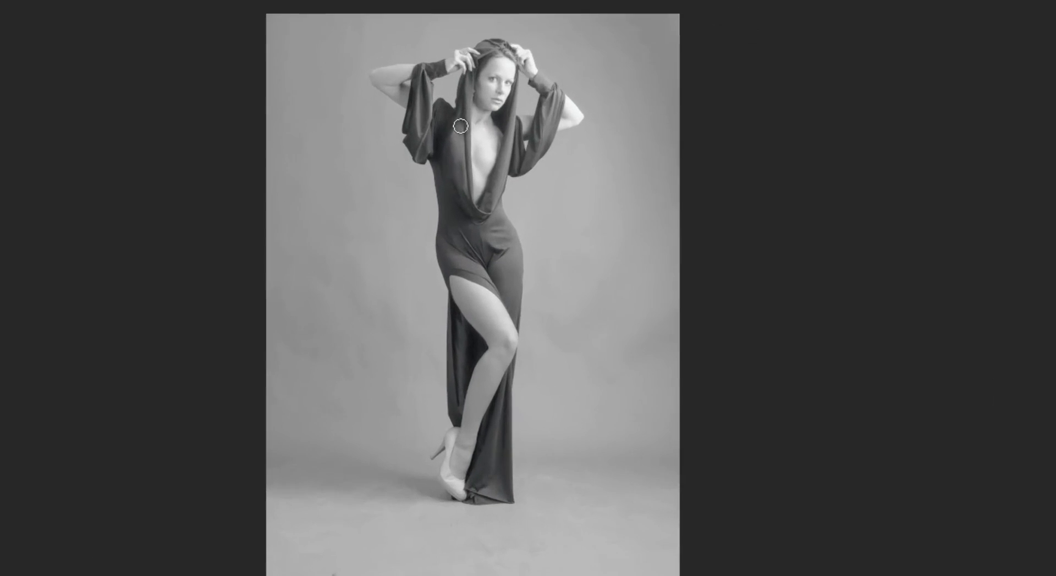
pyautogui.moveTo(460, 123)
pyautogui.mouseDown()
pyautogui.moveTo(461, 190)
pyautogui.moveTo(480, 213)
pyautogui.moveTo(502, 190)
pyautogui.moveTo(503, 175)
pyautogui.moveTo(485, 211)
pyautogui.moveTo(512, 120)
pyautogui.moveTo(507, 152)
pyautogui.moveTo(513, 126)
pyautogui.moveTo(519, 161)
pyautogui.moveTo(557, 86)
pyautogui.moveTo(540, 149)
pyautogui.moveTo(551, 97)
pyautogui.mouseUp()
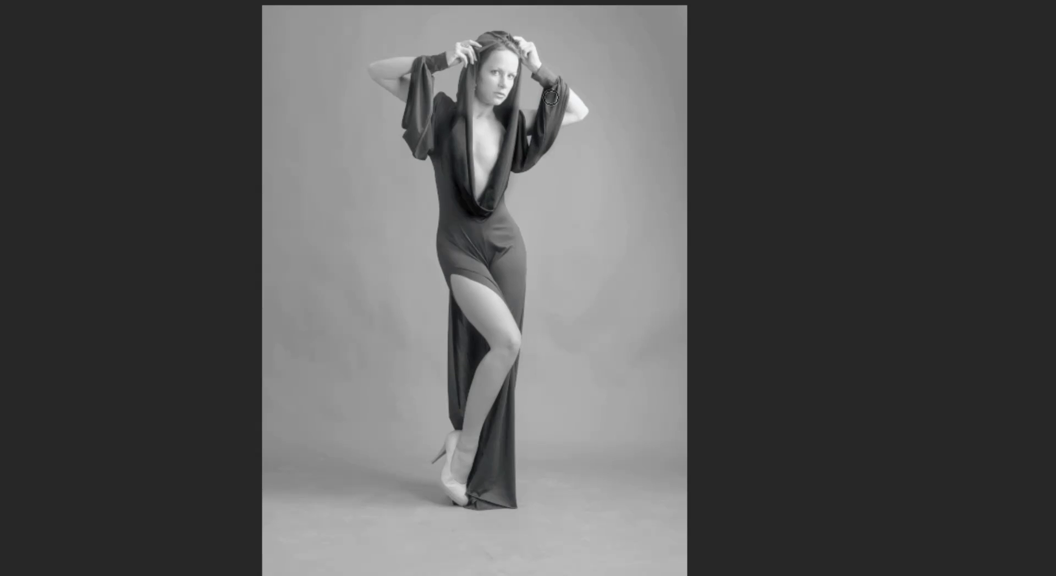